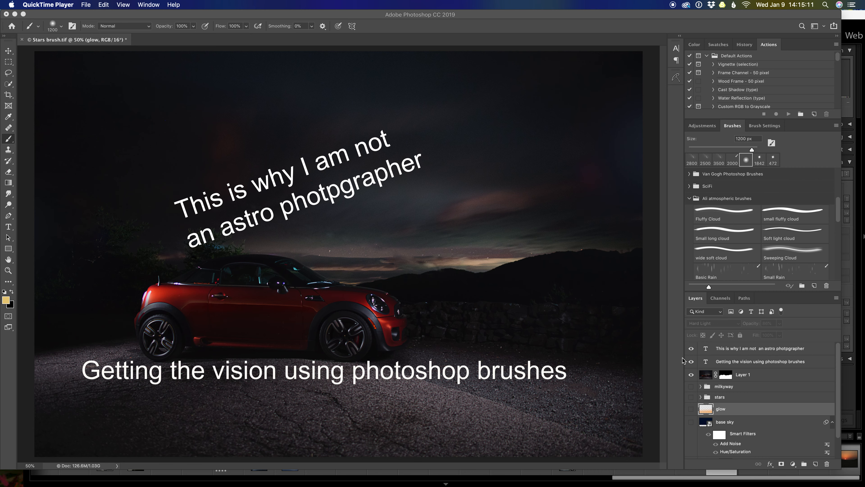
Step: Hide the two title text layers and show the Color Fill 1, base sky and glow layers
{"action": "left_click", "coordinate": [691, 349]}
{"action": "left_click", "coordinate": [691, 361]}
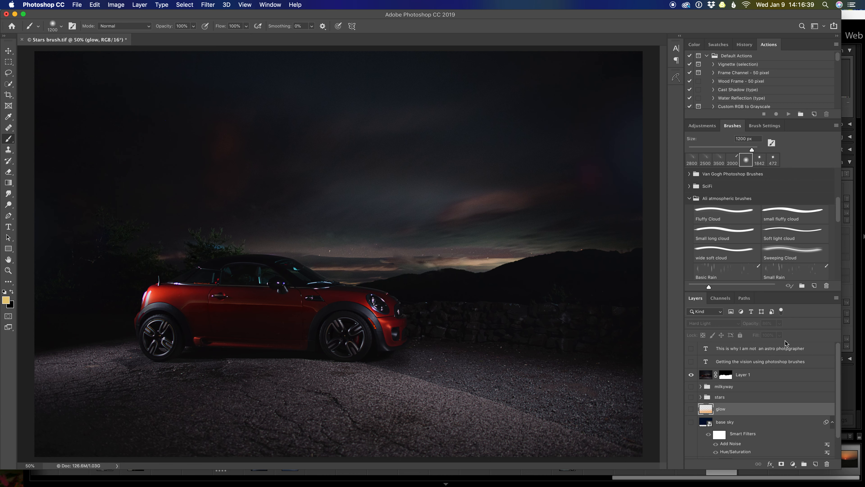
{"action": "left_click_drag", "start_coordinate": [839, 377], "coordinate": [838, 400]}
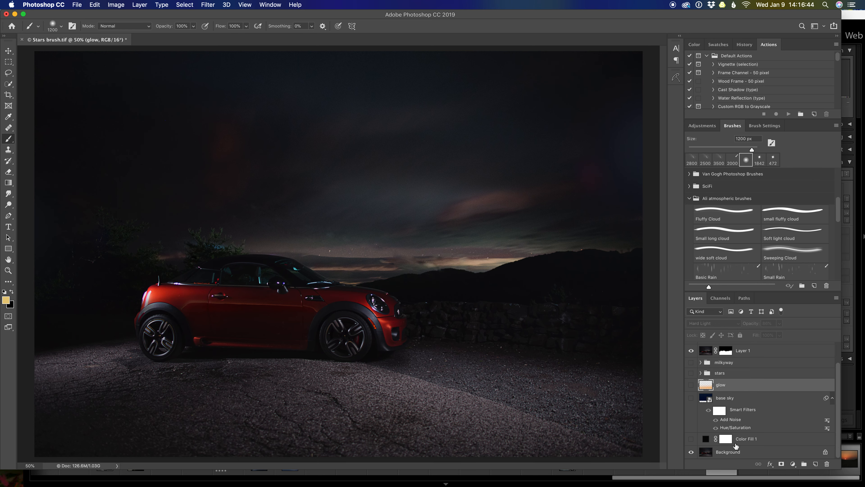
{"action": "left_click", "coordinate": [691, 439]}
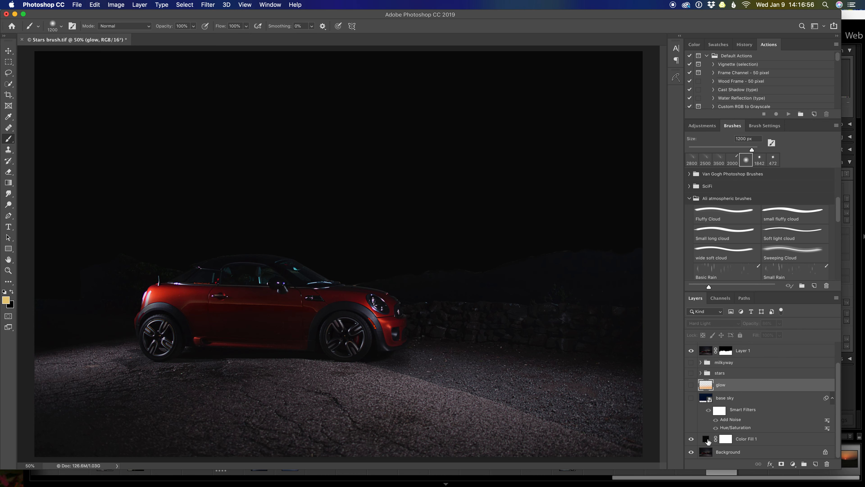
{"action": "left_click", "coordinate": [692, 398]}
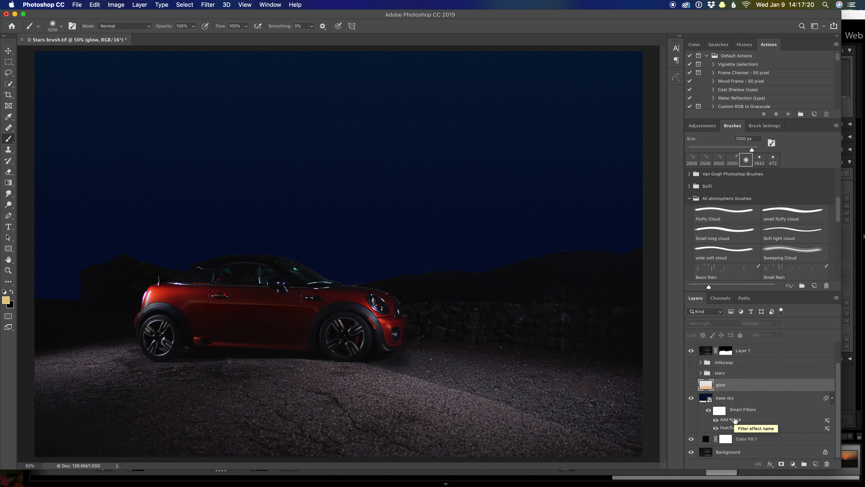
{"action": "left_click", "coordinate": [692, 385]}
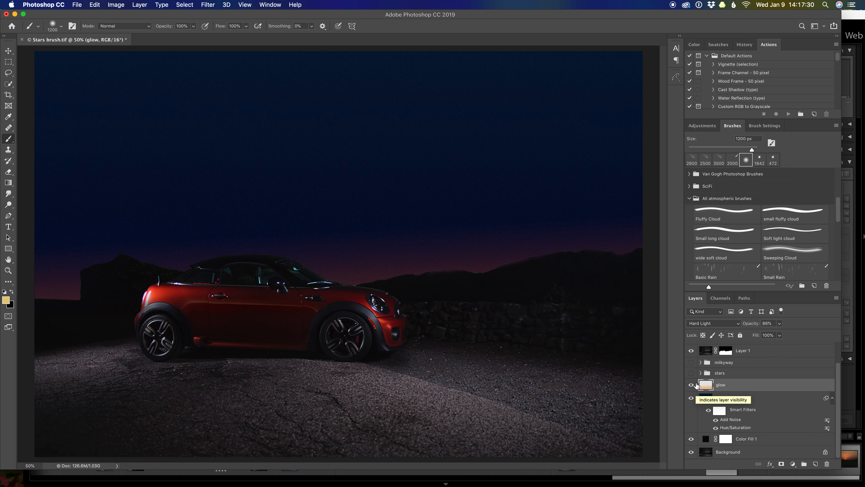
Step: Preview the existing stars and milkyway groups over the night sky and hide both again
{"action": "left_click", "coordinate": [691, 374]}
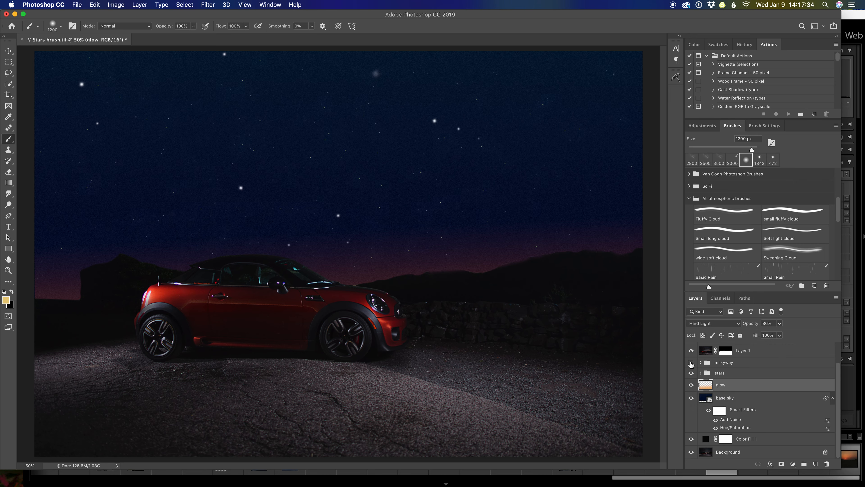
{"action": "left_click", "coordinate": [692, 363]}
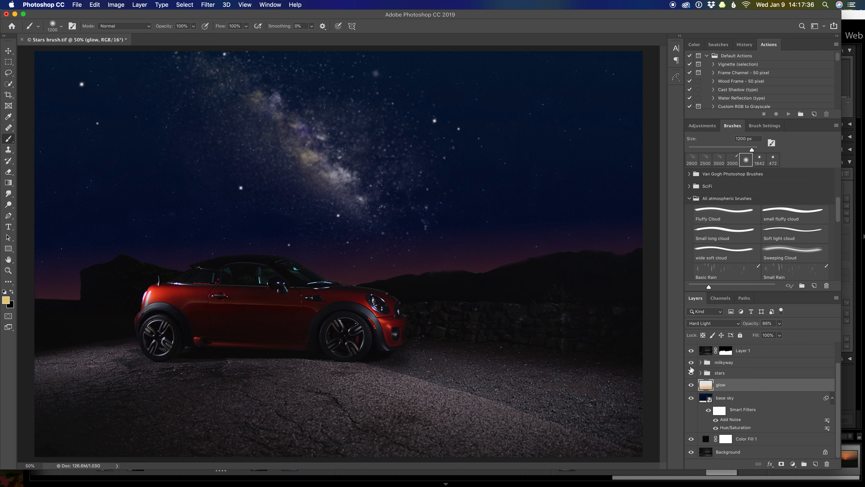
{"action": "left_click", "coordinate": [691, 363]}
{"action": "left_click", "coordinate": [691, 374]}
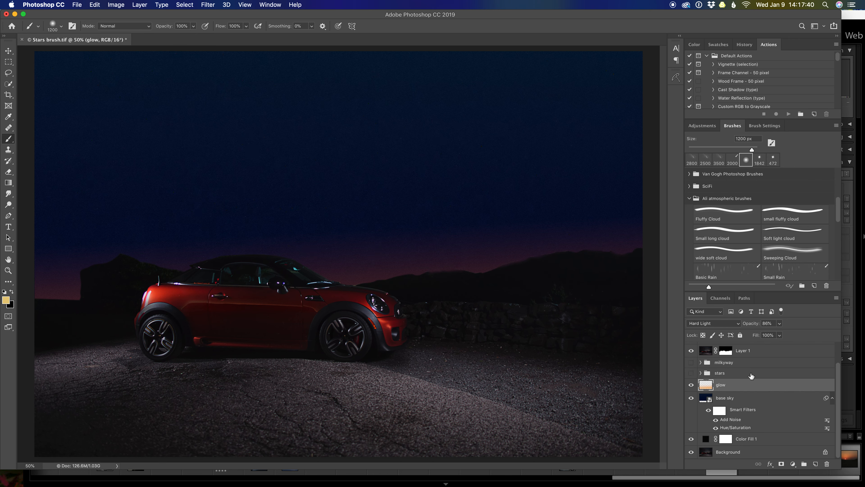
Step: Add a new empty layer directly above the milkyway group
{"action": "left_click", "coordinate": [759, 363]}
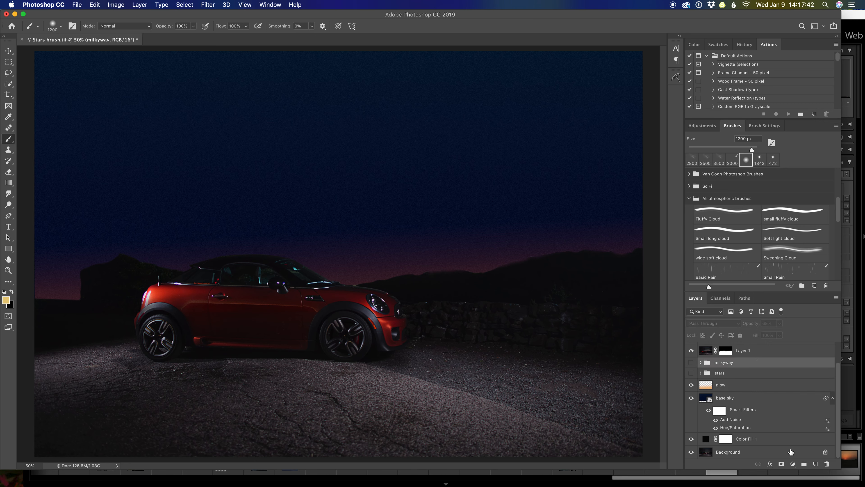
{"action": "left_click", "coordinate": [816, 464]}
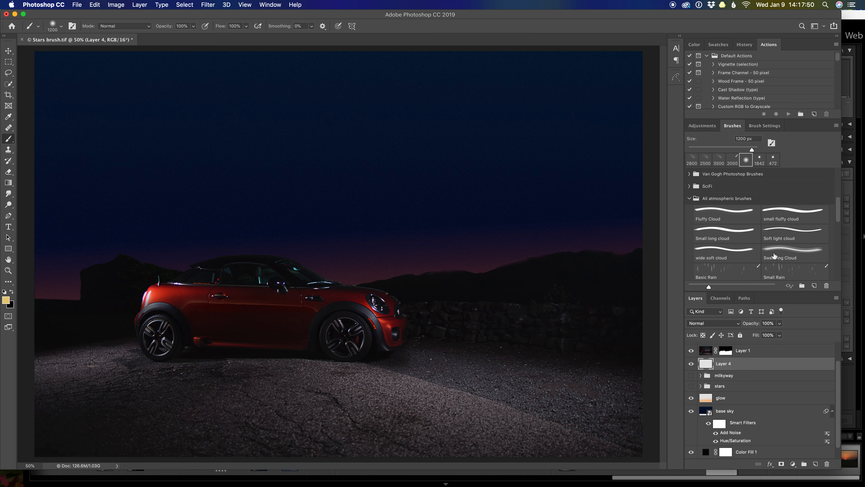
Step: Browse the atmospheric brushes and select the Milky Way stamped brush
{"action": "scroll", "coordinate": [774, 255], "scroll_direction": "down", "scroll_amount": 2}
{"action": "scroll", "coordinate": [774, 255], "scroll_direction": "down", "scroll_amount": 5}
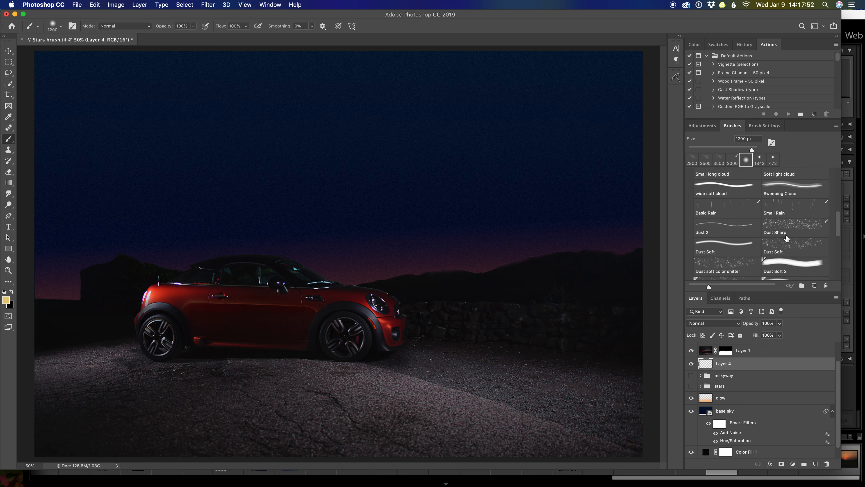
{"action": "scroll", "coordinate": [789, 245], "scroll_direction": "down", "scroll_amount": 5}
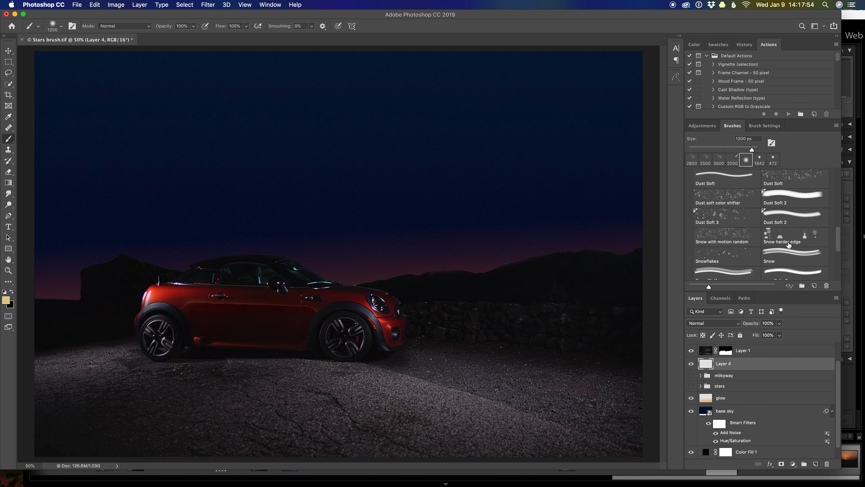
{"action": "scroll", "coordinate": [788, 245], "scroll_direction": "down", "scroll_amount": 4}
{"action": "scroll", "coordinate": [789, 245], "scroll_direction": "down", "scroll_amount": 2}
{"action": "scroll", "coordinate": [789, 245], "scroll_direction": "up", "scroll_amount": 1}
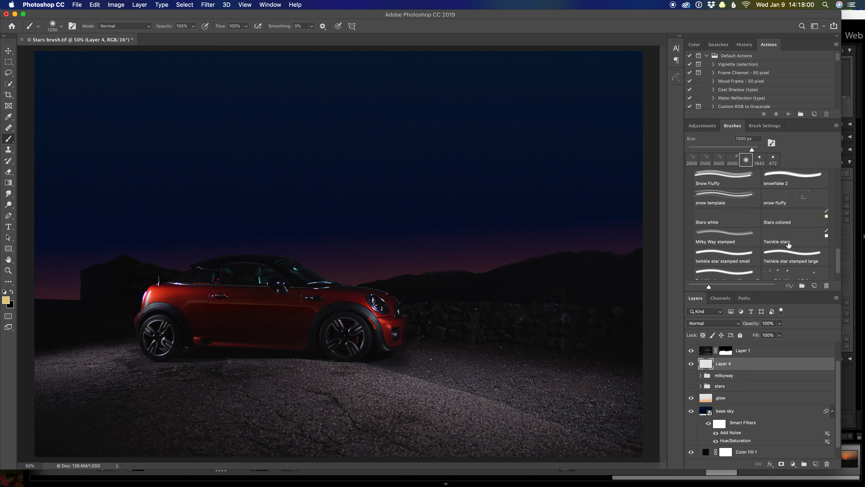
{"action": "scroll", "coordinate": [789, 244], "scroll_direction": "up", "scroll_amount": 1}
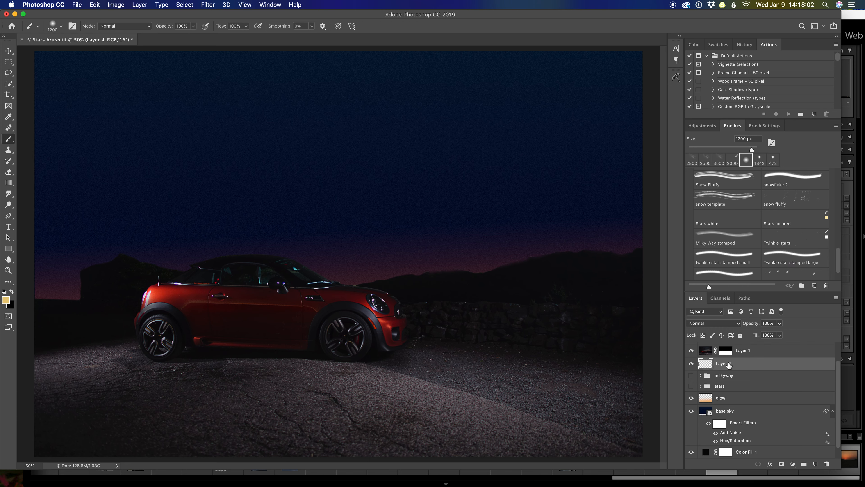
{"action": "left_click", "coordinate": [722, 234]}
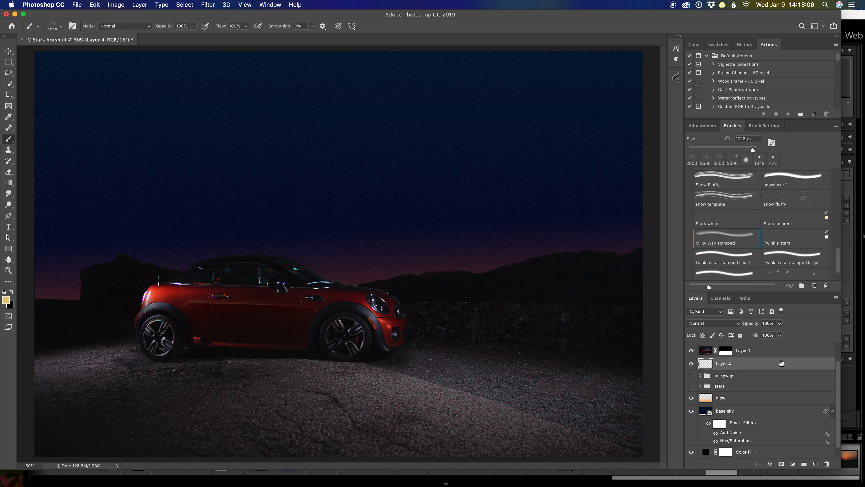
Step: Rename the new layer as small stars
{"action": "double_click", "coordinate": [723, 364]}
{"action": "type", "text": "small stars"}
{"action": "key", "text": "Return"}
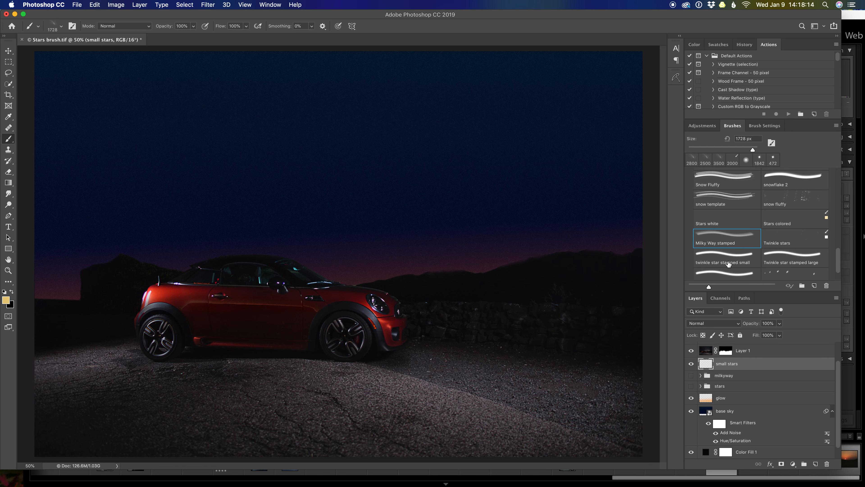
Step: Stamp small white stars across the whole sky on the small stars layer with the Stars white brush, using white as the foreground color
{"action": "left_click", "coordinate": [717, 219]}
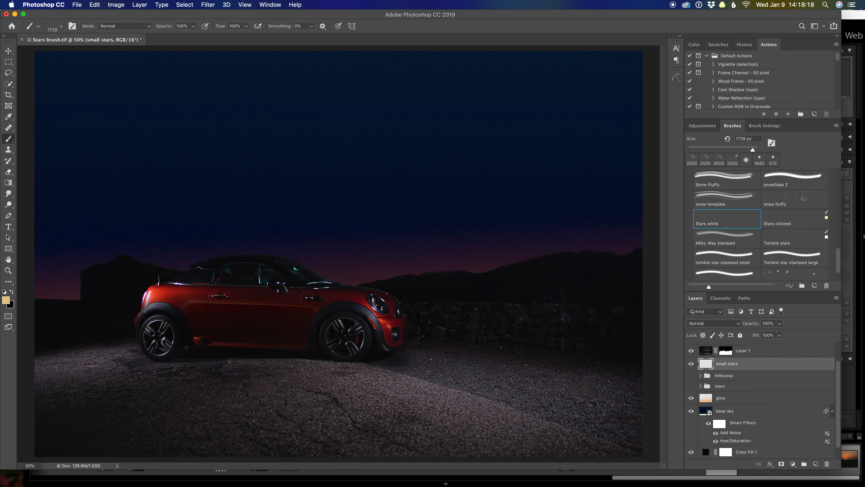
{"action": "key", "text": "d"}
{"action": "key", "text": "x"}
{"action": "left_click", "coordinate": [171, 182]}
{"action": "left_click", "coordinate": [340, 184]}
{"action": "left_click", "coordinate": [475, 147]}
{"action": "left_click", "coordinate": [149, 121]}
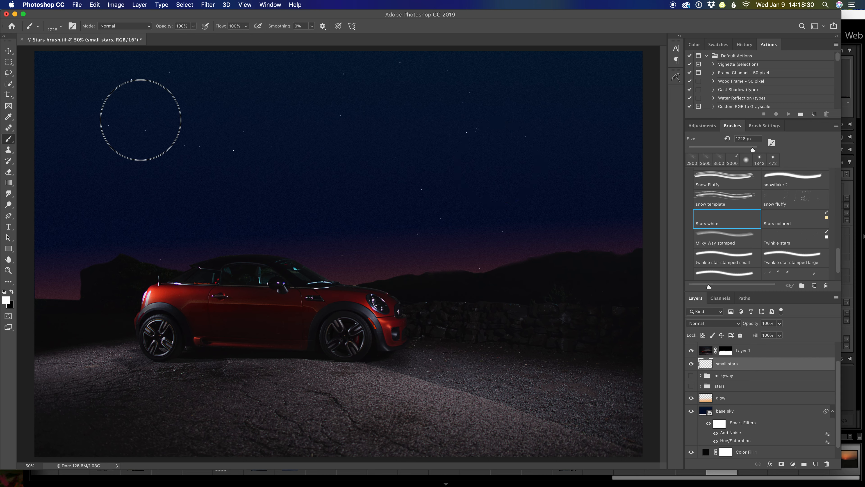
{"action": "left_click", "coordinate": [392, 243]}
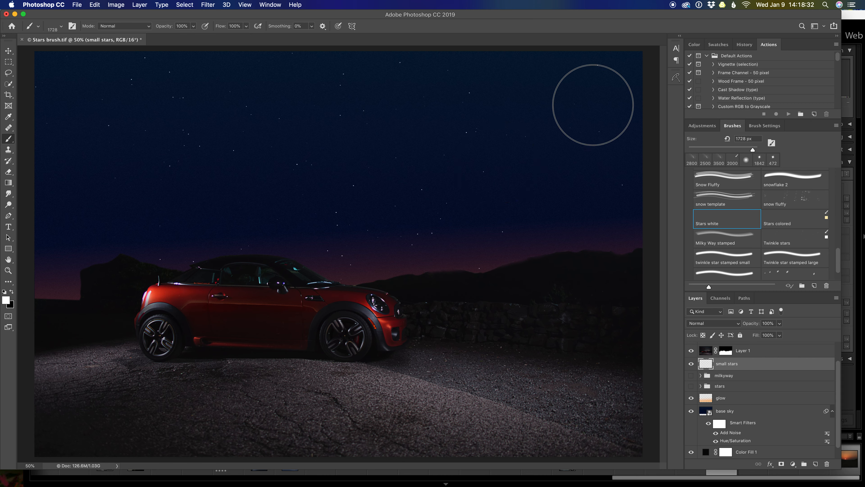
{"action": "left_click", "coordinate": [85, 237]}
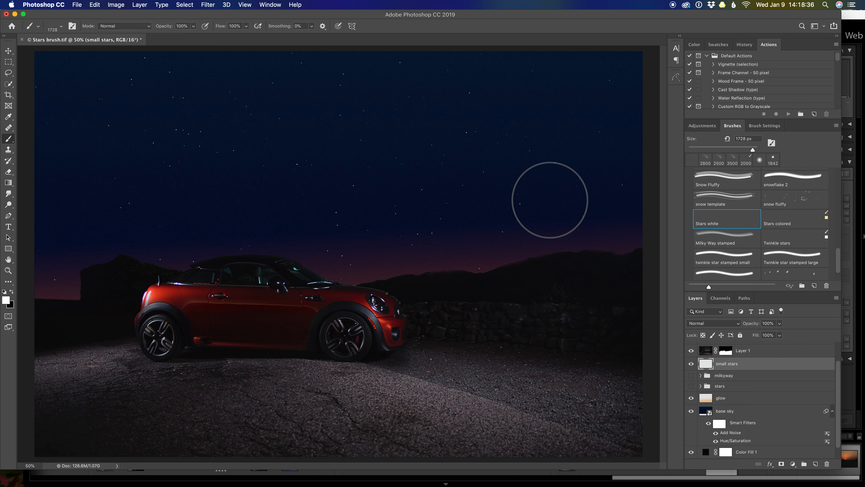
{"action": "left_click", "coordinate": [499, 97]}
{"action": "left_click", "coordinate": [122, 235]}
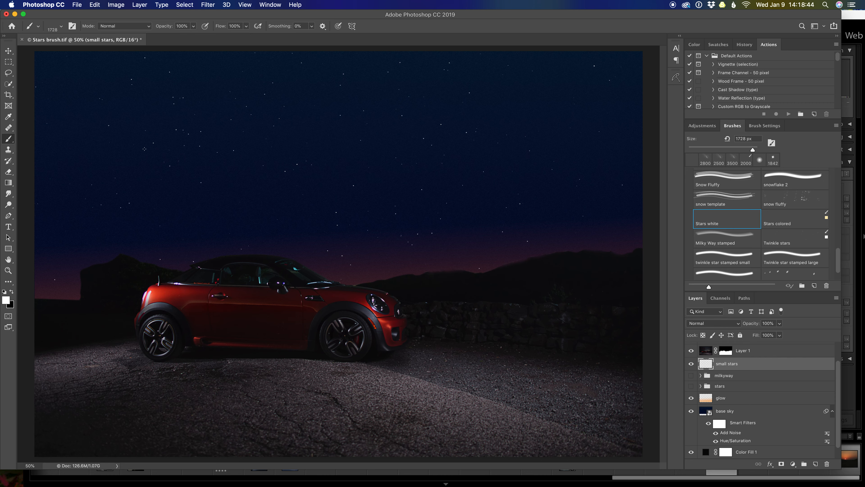
Step: Apply a Motion Blur to the small stars layer at a 49° angle with a very short distance
{"action": "left_click", "coordinate": [208, 4]}
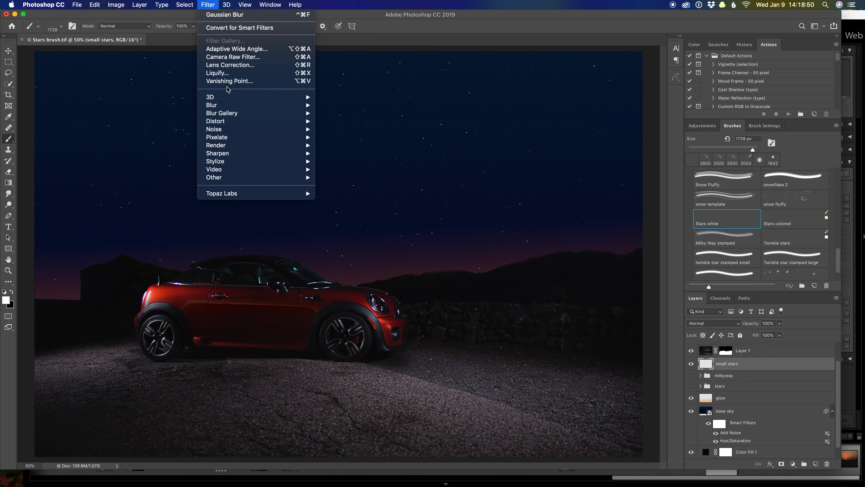
{"action": "mouse_move", "coordinate": [233, 106]}
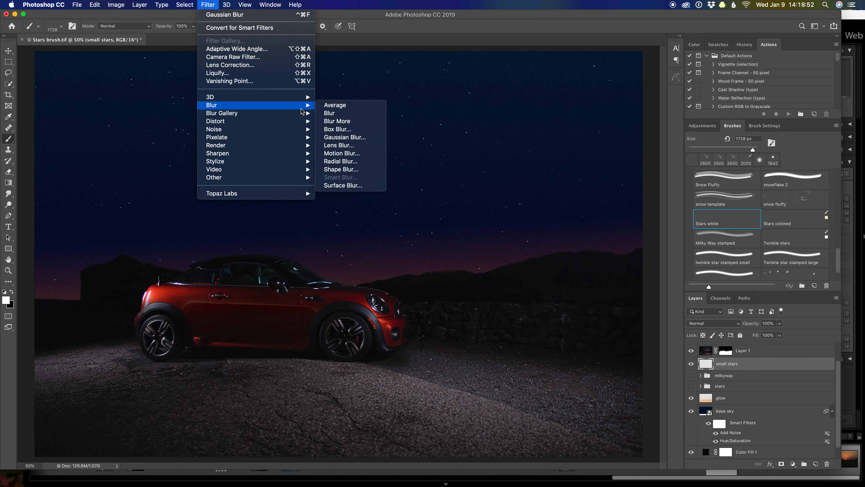
{"action": "left_click", "coordinate": [350, 157]}
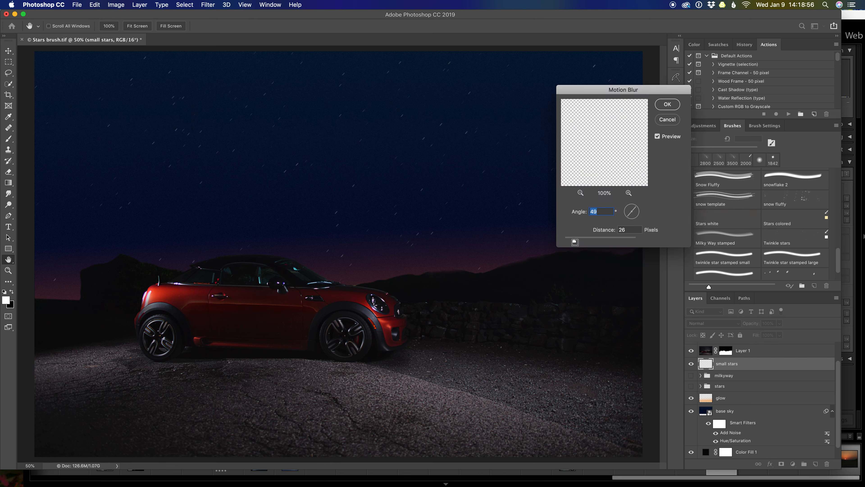
{"action": "left_click_drag", "start_coordinate": [574, 241], "coordinate": [568, 240]}
{"action": "left_click", "coordinate": [667, 104]}
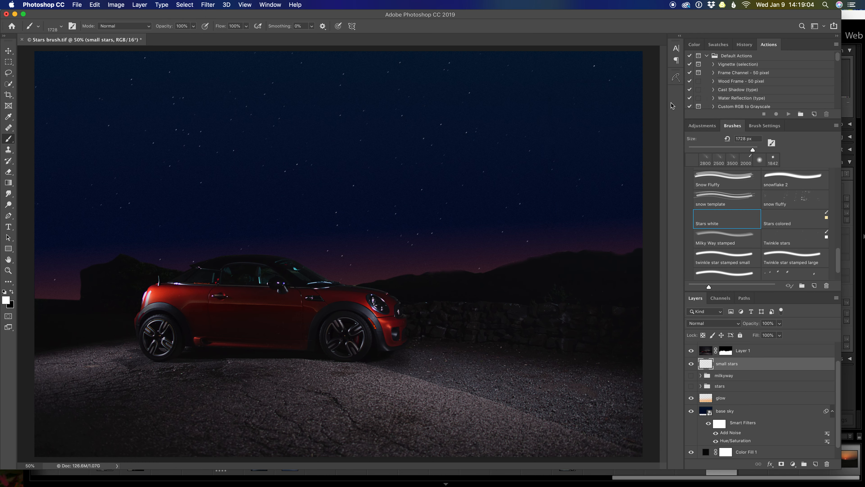
Step: Add an Outer Glow effect to the small stars layer and lower its opacity to 10%
{"action": "double_click", "coordinate": [790, 367]}
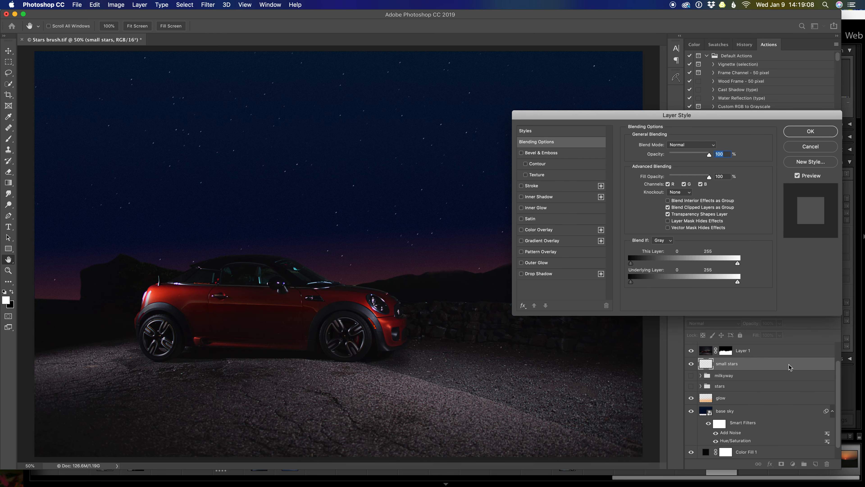
{"action": "left_click", "coordinate": [521, 263]}
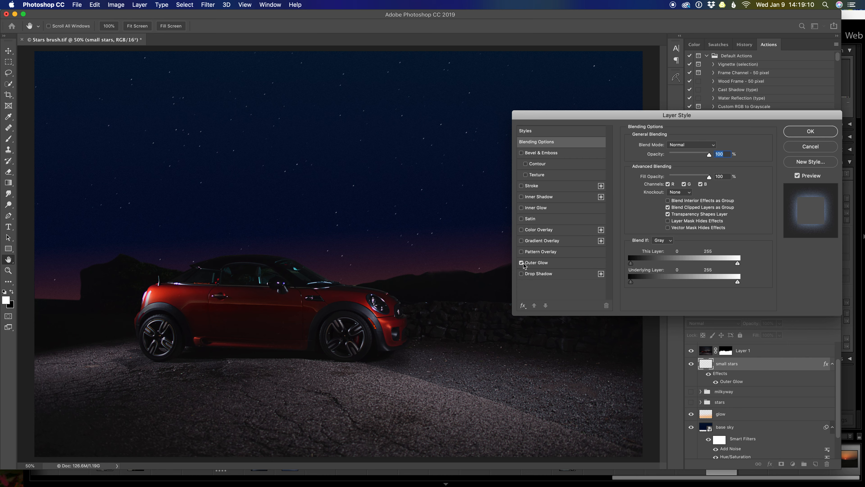
{"action": "left_click", "coordinate": [544, 265]}
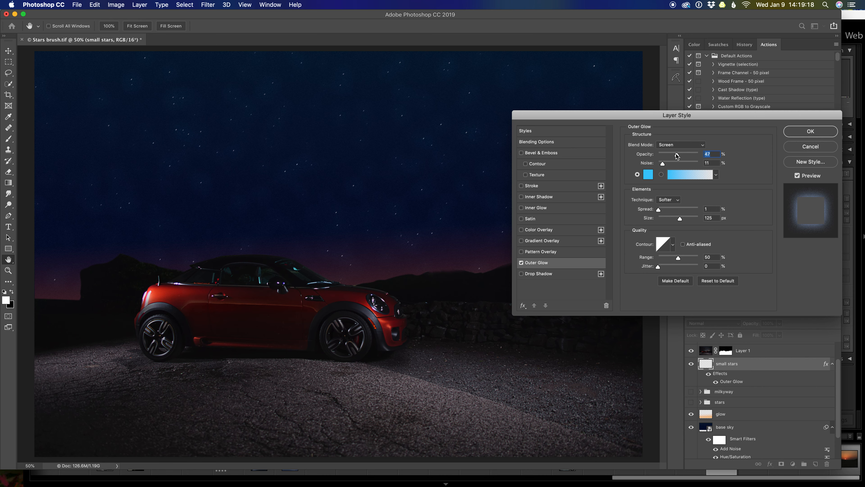
{"action": "left_click_drag", "start_coordinate": [677, 155], "coordinate": [663, 154]}
{"action": "left_click", "coordinate": [659, 153]}
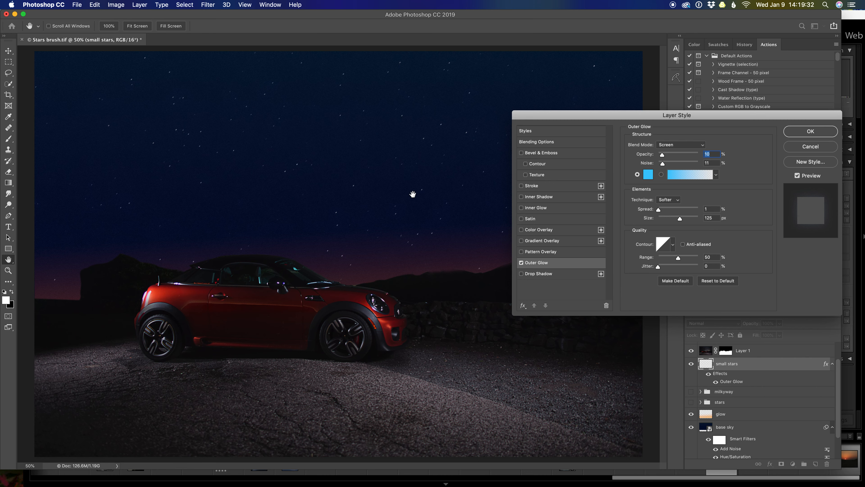
Step: Try a light yellow outer glow color (#e7f28e) and restore the original blue
{"action": "left_click", "coordinate": [648, 176]}
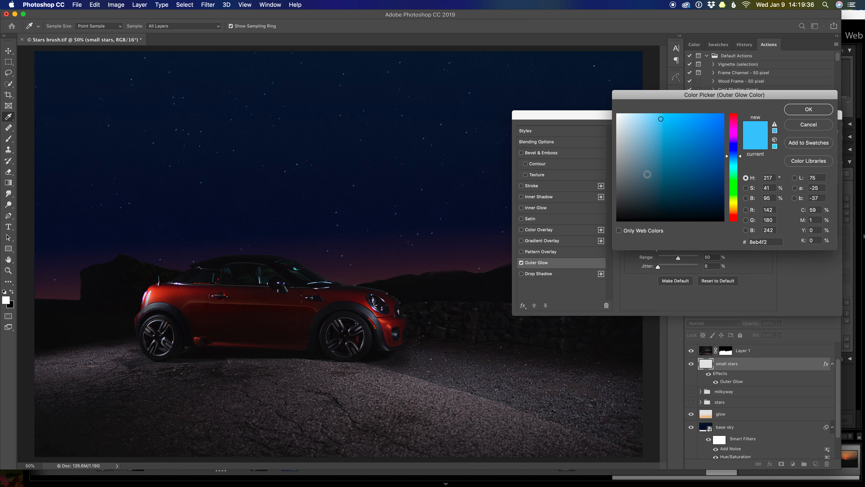
{"action": "left_click", "coordinate": [732, 202]}
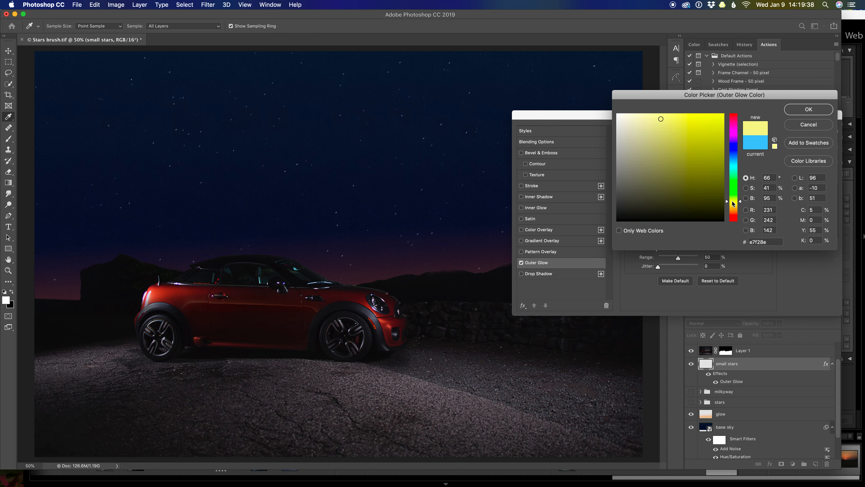
{"action": "left_click", "coordinate": [759, 146]}
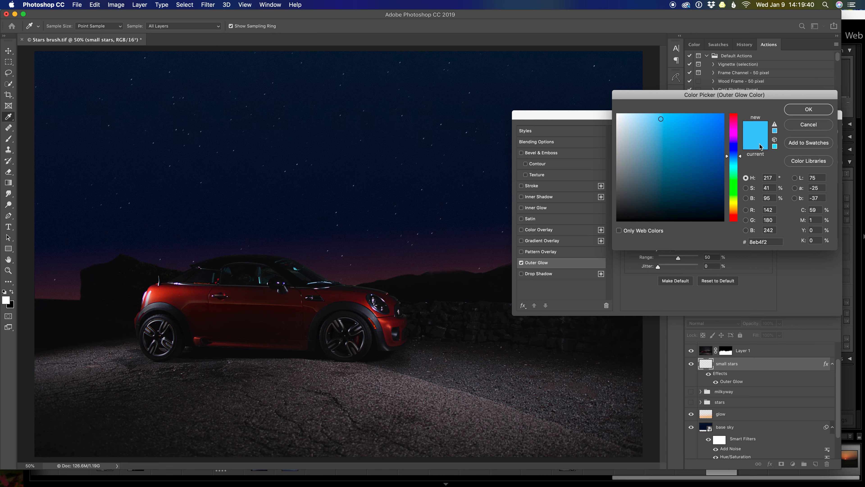
{"action": "left_click", "coordinate": [814, 109]}
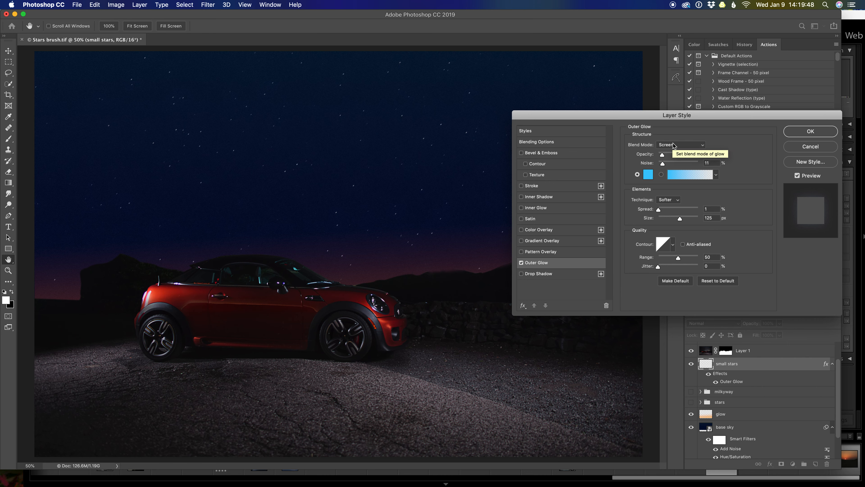
Step: Preview the small stars outer glow at 98% opacity, set it to 11%, and apply the layer style
{"action": "left_click", "coordinate": [662, 155]}
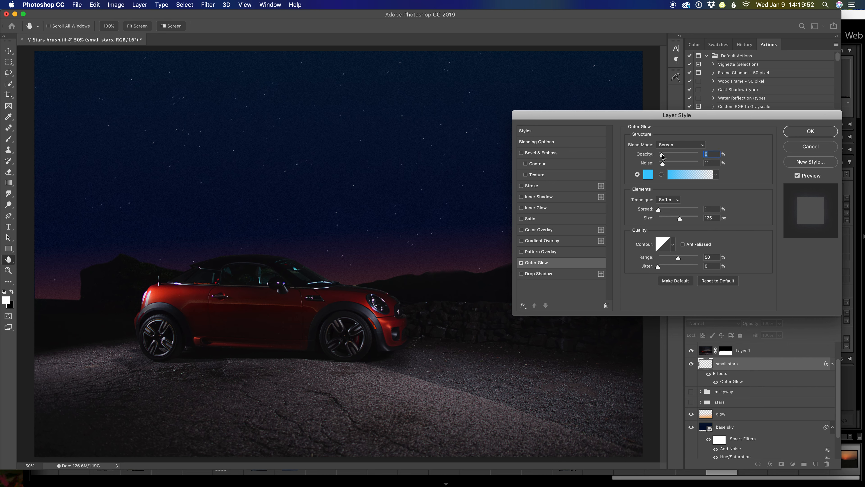
{"action": "left_click_drag", "start_coordinate": [662, 155], "coordinate": [697, 155]}
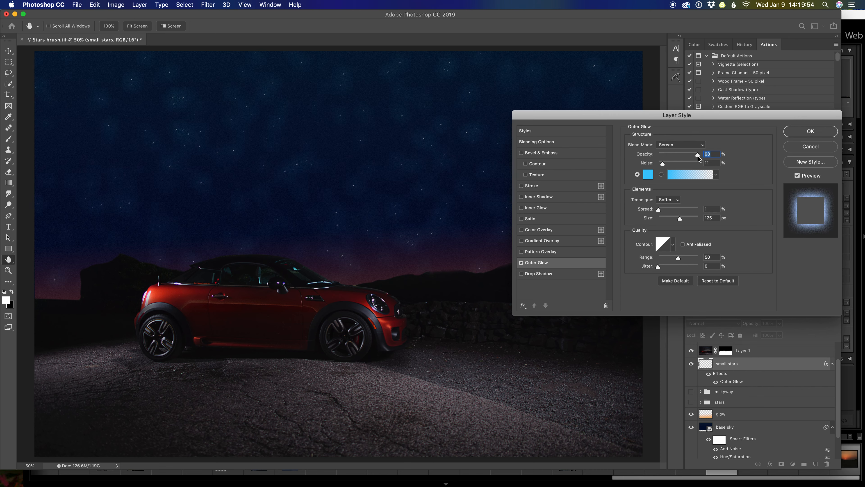
{"action": "left_click_drag", "start_coordinate": [698, 156], "coordinate": [665, 155]}
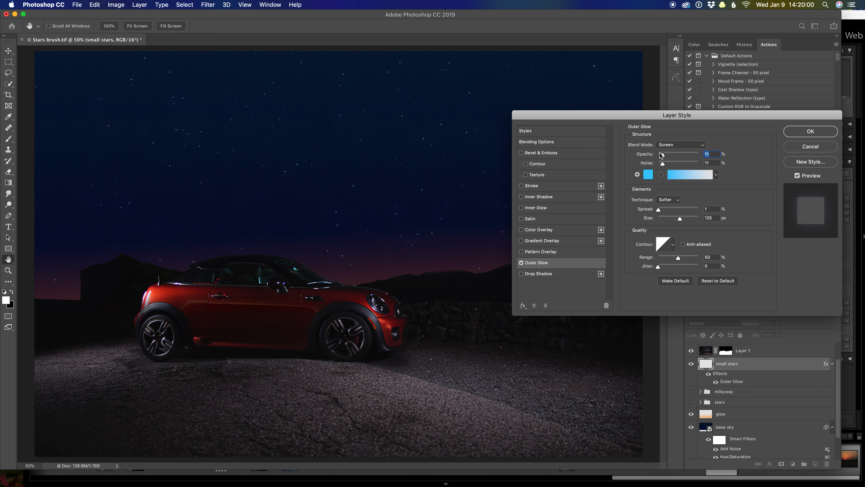
{"action": "left_click", "coordinate": [813, 133]}
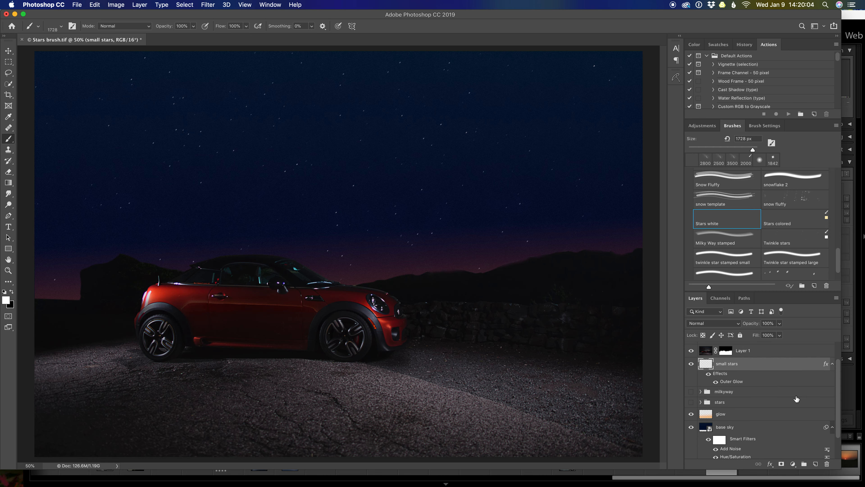
Step: Group the small stars layer and name the group "stars"
{"action": "key", "text": "super+g"}
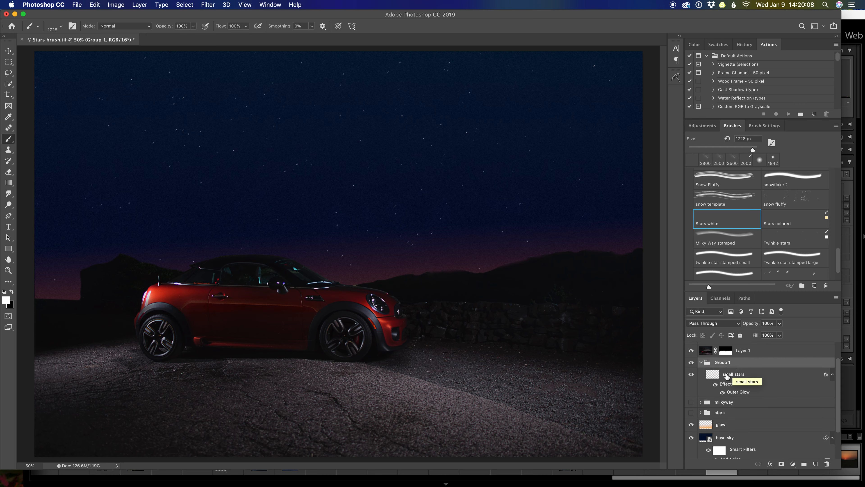
{"action": "double_click", "coordinate": [721, 362]}
{"action": "type", "text": "s"}
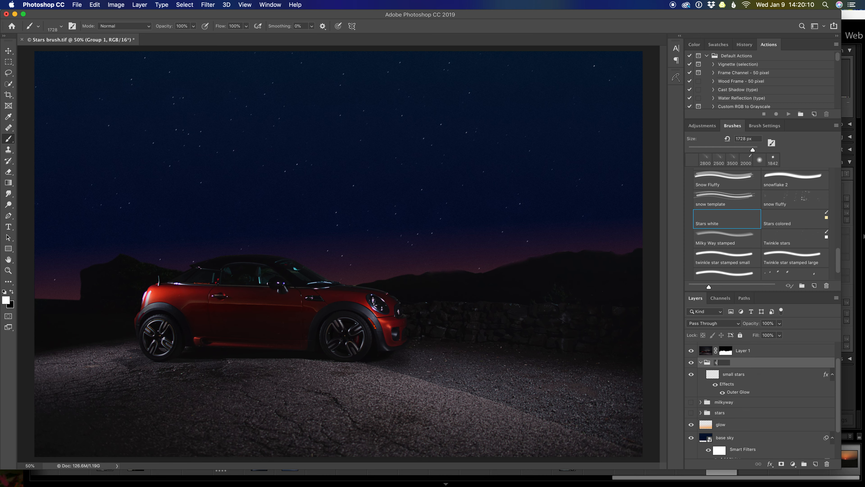
Step: Add a new layer above small stars inside the group and choose the Stars colored brush
{"action": "left_click", "coordinate": [755, 376]}
{"action": "left_click", "coordinate": [754, 376]}
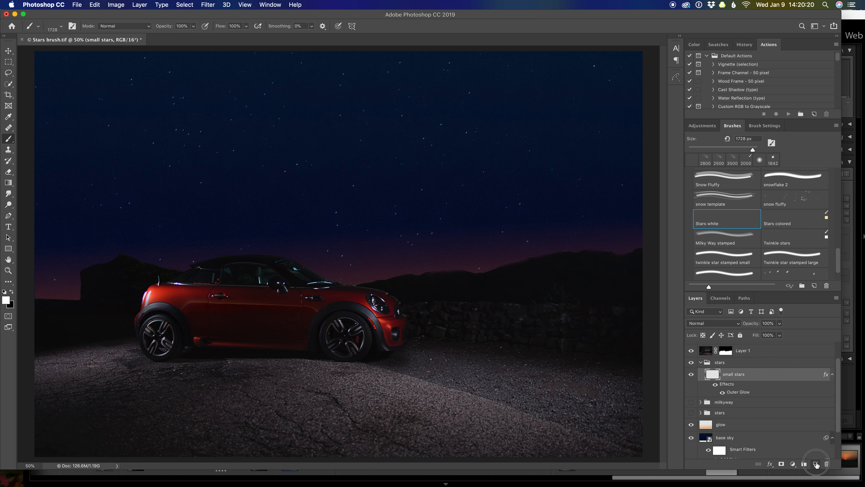
{"action": "left_click", "coordinate": [816, 464]}
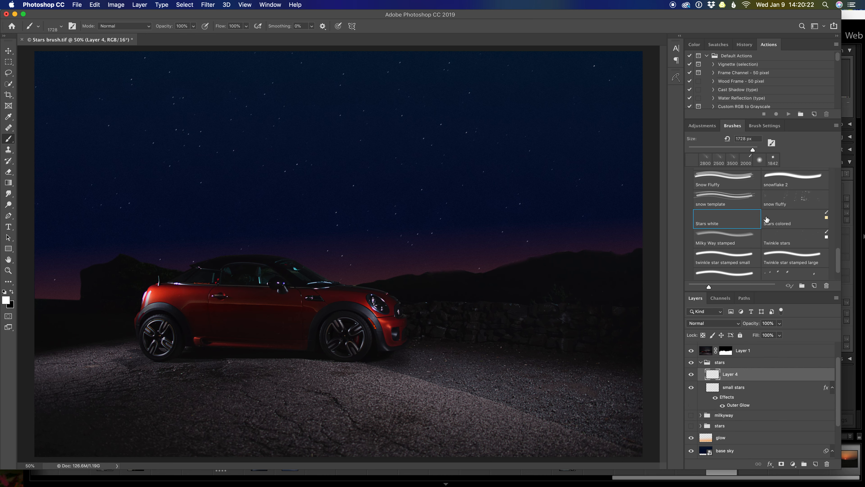
{"action": "left_click", "coordinate": [785, 220]}
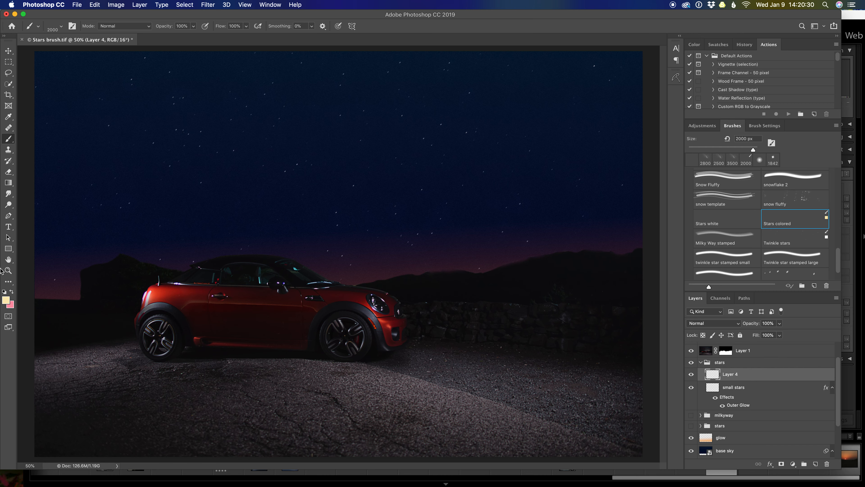
Step: Set the background color to light blue (#b8d8f5) as the second color for the colored stars
{"action": "key", "text": "x"}
{"action": "left_click", "coordinate": [5, 300]}
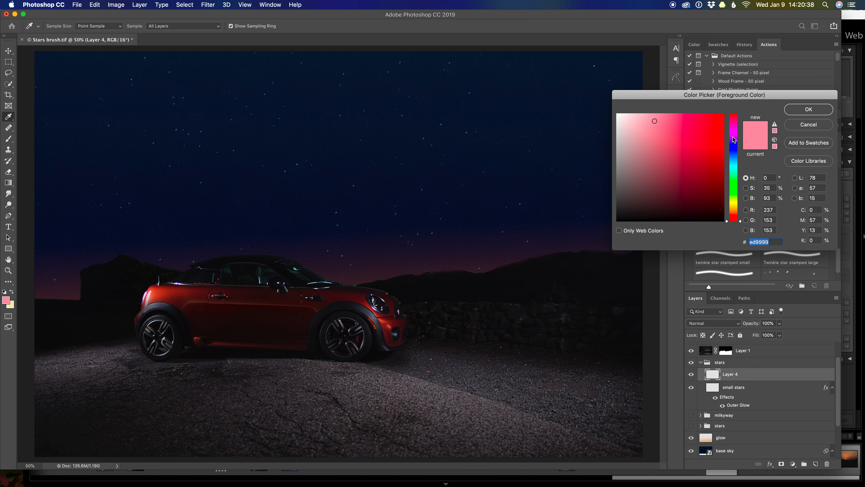
{"action": "left_click", "coordinate": [734, 158]}
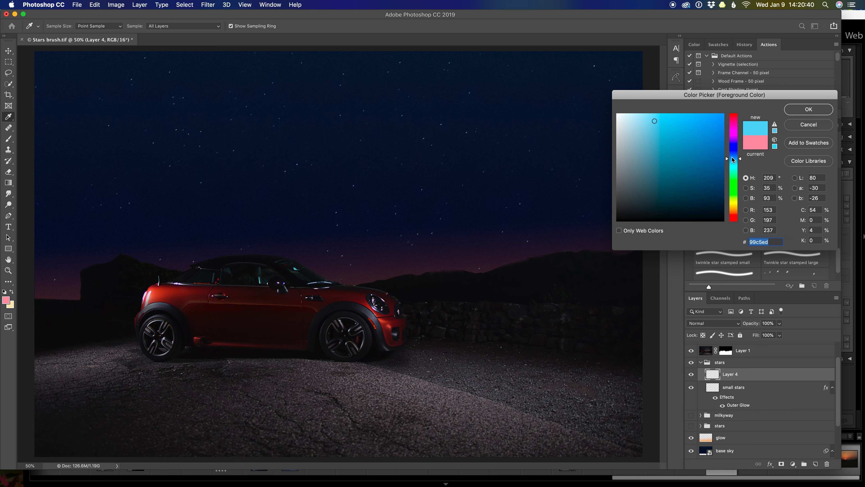
{"action": "left_click", "coordinate": [643, 117]}
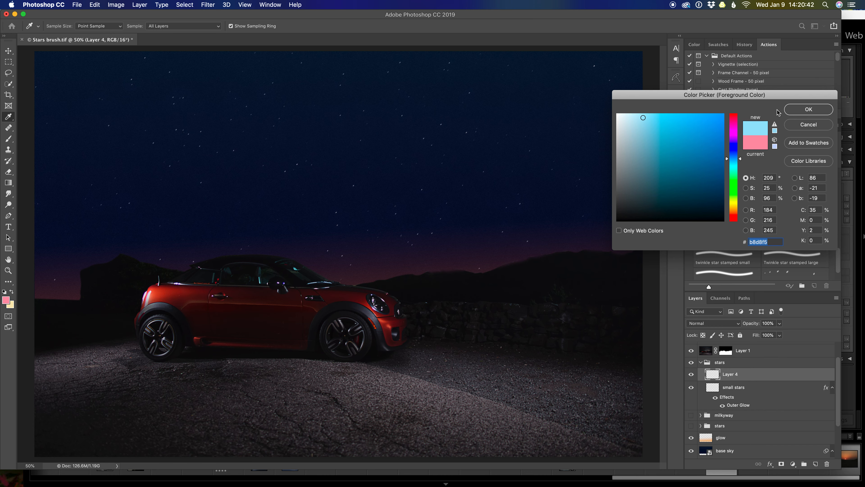
{"action": "left_click", "coordinate": [808, 109]}
{"action": "key", "text": "x"}
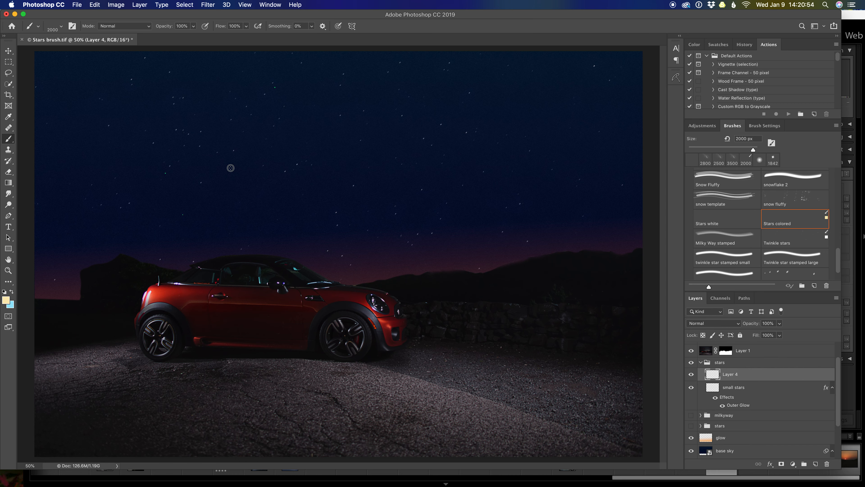
Step: Stamp colored stars across the whole sky on the new layer with the 2000 px Stars colored brush
{"action": "left_click", "coordinate": [275, 220]}
{"action": "left_click", "coordinate": [506, 143]}
{"action": "mouse_move", "coordinate": [76, 115]}
{"action": "left_mouse_down"}
{"action": "mouse_move", "coordinate": [199, 132]}
{"action": "mouse_move", "coordinate": [220, 213]}
{"action": "mouse_move", "coordinate": [443, 211]}
{"action": "mouse_move", "coordinate": [502, 150]}
{"action": "mouse_move", "coordinate": [571, 99]}
{"action": "mouse_move", "coordinate": [571, 38]}
{"action": "left_mouse_up"}
Step: Apply a Motion Blur to the colored stars at a 49° angle with a distance of 10 pixels
{"action": "left_click", "coordinate": [208, 5]}
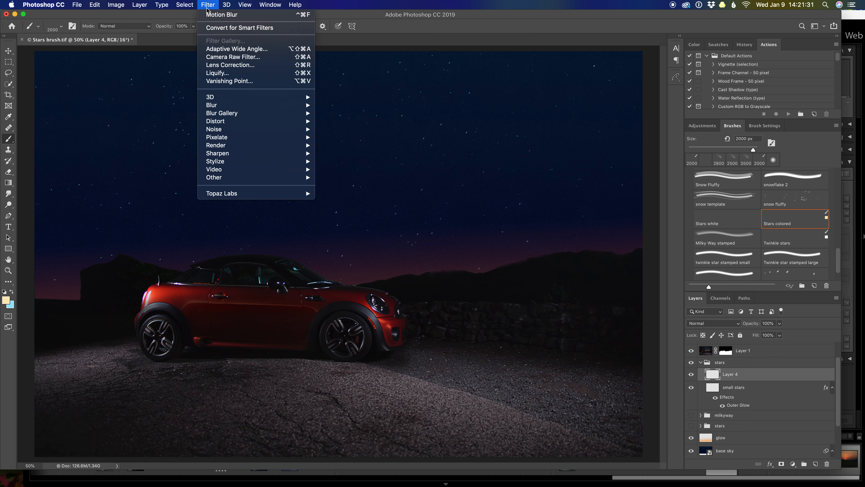
{"action": "mouse_move", "coordinate": [283, 108]}
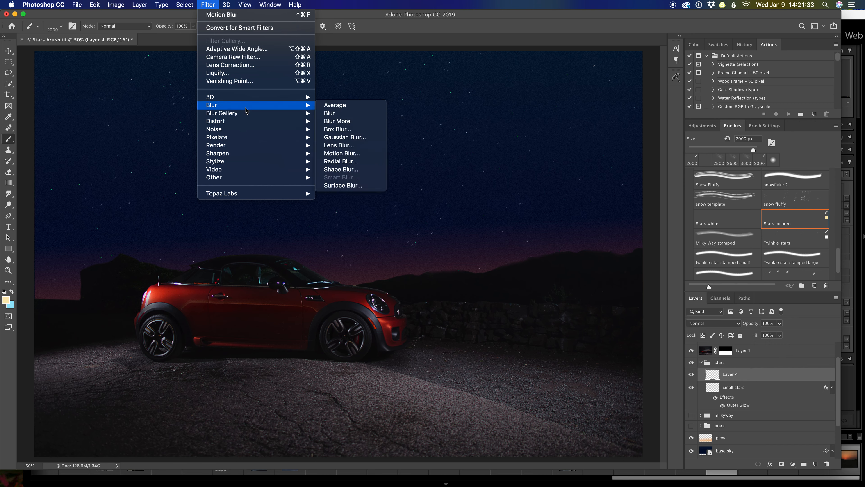
{"action": "left_click", "coordinate": [342, 153]}
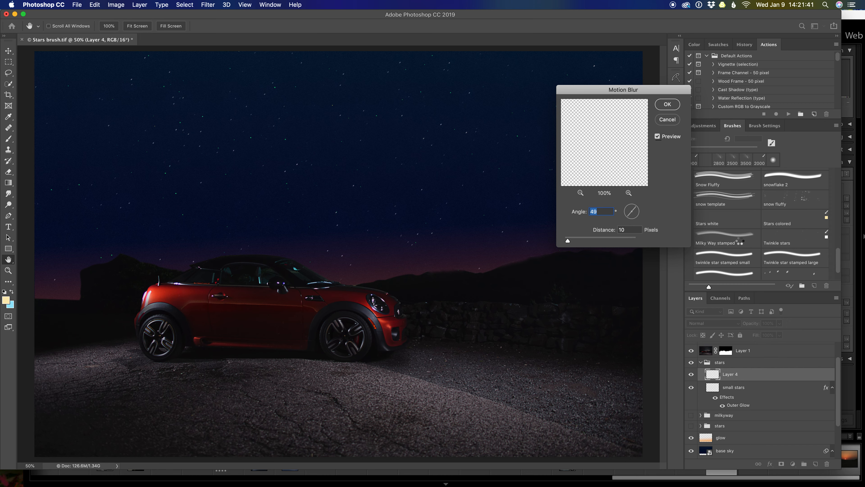
{"action": "key", "text": "Return"}
{"action": "left_click", "coordinate": [794, 218]}
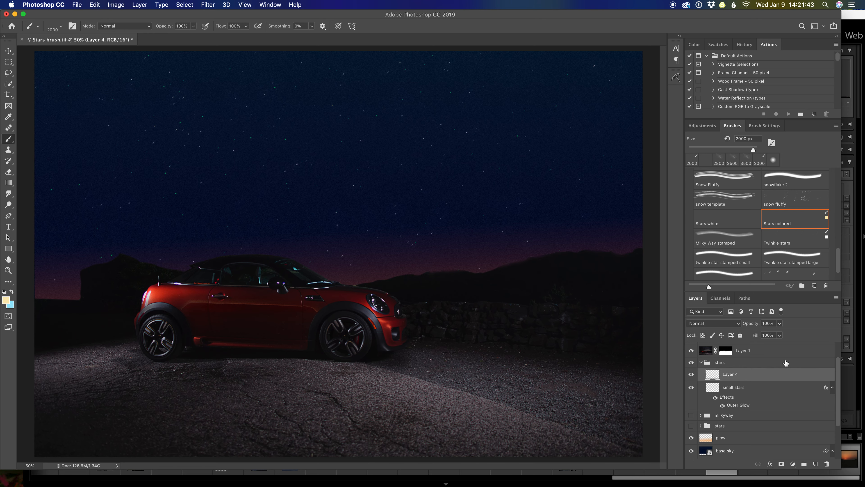
Step: Add a blue Outer Glow at 11% opacity to the colored stars layer
{"action": "double_click", "coordinate": [787, 374]}
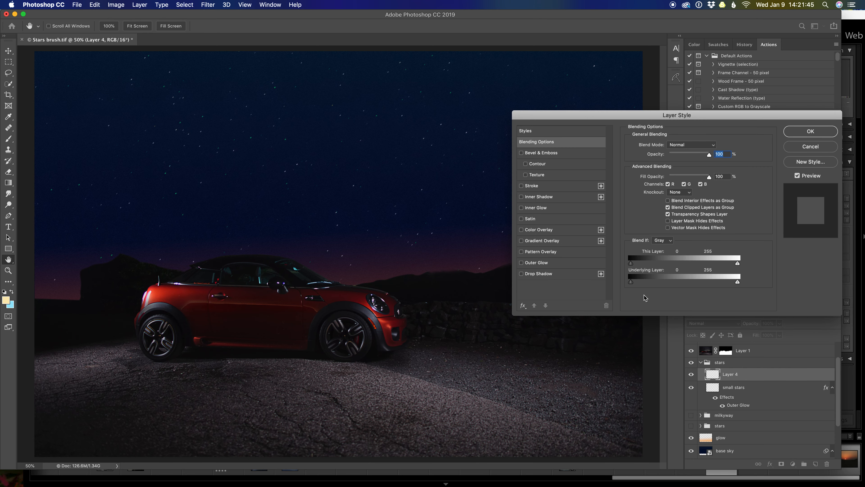
{"action": "left_click", "coordinate": [543, 263]}
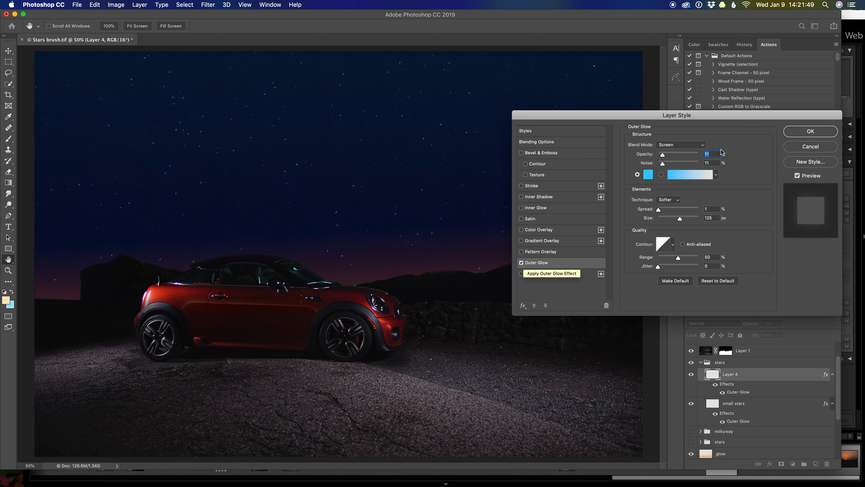
{"action": "left_click", "coordinate": [810, 132]}
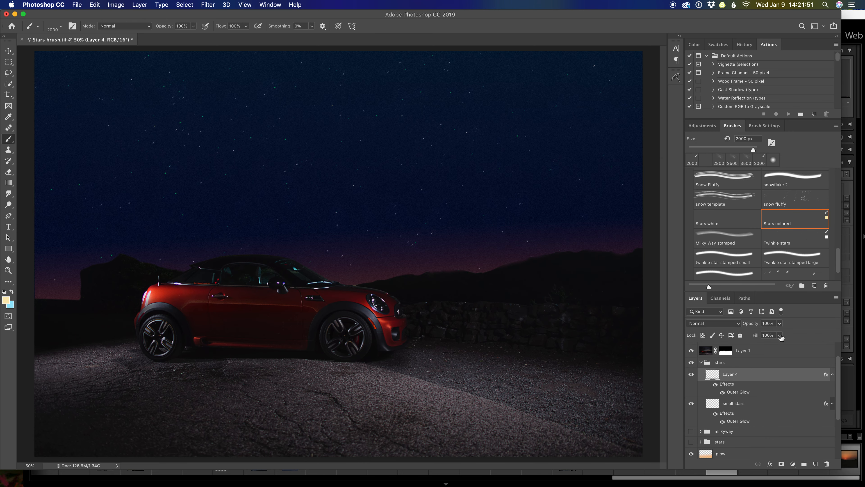
Step: Lower the opacity of the colored stars layer and rename it "colored"
{"action": "left_click", "coordinate": [780, 324]}
{"action": "left_click_drag", "start_coordinate": [780, 334], "coordinate": [763, 336]}
{"action": "left_click", "coordinate": [726, 377]}
{"action": "double_click", "coordinate": [726, 375]}
{"action": "type", "text": "colored"}
{"action": "key", "text": "Return"}
Step: Add a new layer above the colored layer and choose the Twinkle stars brush
{"action": "left_click", "coordinate": [816, 464]}
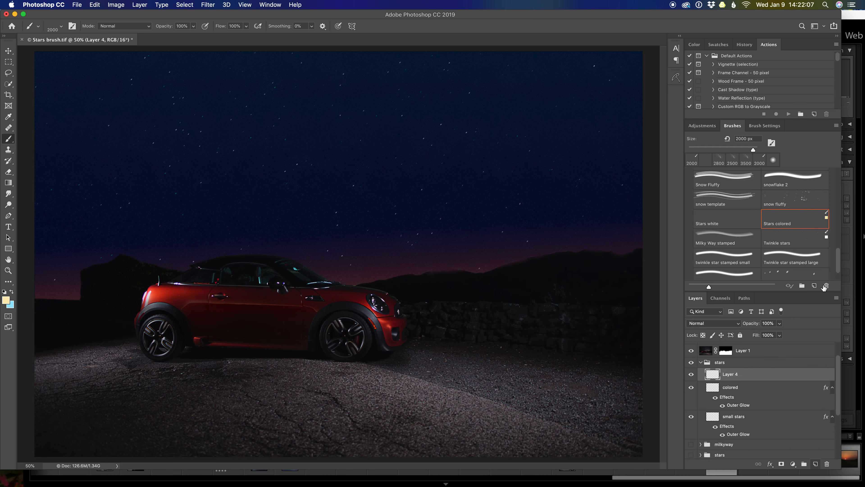
{"action": "scroll", "coordinate": [792, 257], "scroll_direction": "down", "scroll_amount": 1}
{"action": "scroll", "coordinate": [792, 257], "scroll_direction": "down", "scroll_amount": 1}
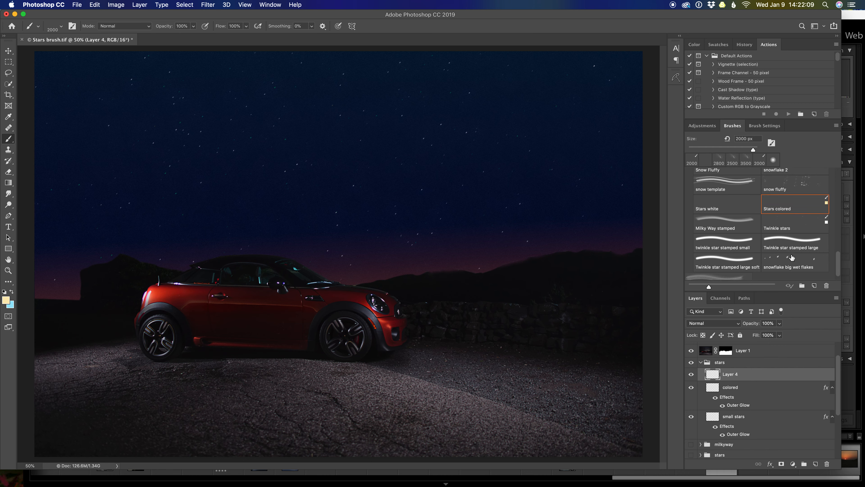
{"action": "left_click", "coordinate": [793, 228]}
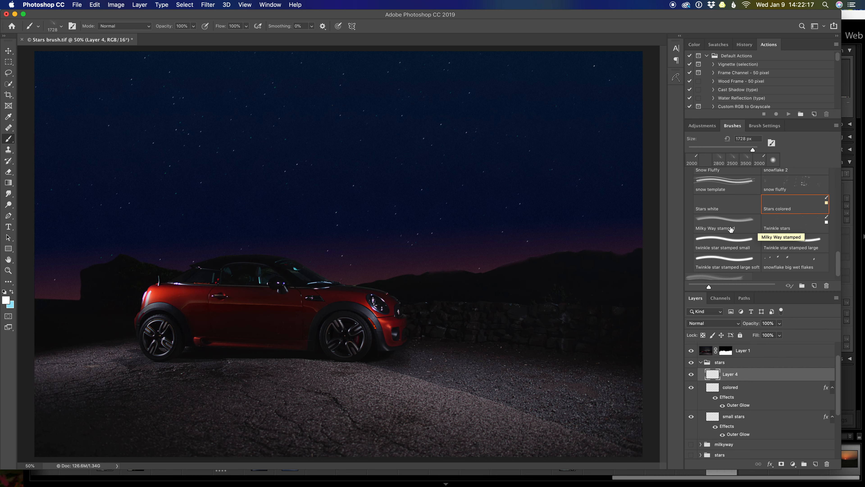
Step: Try the twinkle star stamped small brush in the sky with a stroke and a single stamp, undoing both
{"action": "left_click", "coordinate": [731, 243]}
{"action": "mouse_move", "coordinate": [458, 152]}
{"action": "left_mouse_down"}
{"action": "mouse_move", "coordinate": [444, 164]}
{"action": "mouse_move", "coordinate": [531, 203]}
{"action": "mouse_move", "coordinate": [546, 160]}
{"action": "mouse_move", "coordinate": [496, 169]}
{"action": "left_mouse_up"}
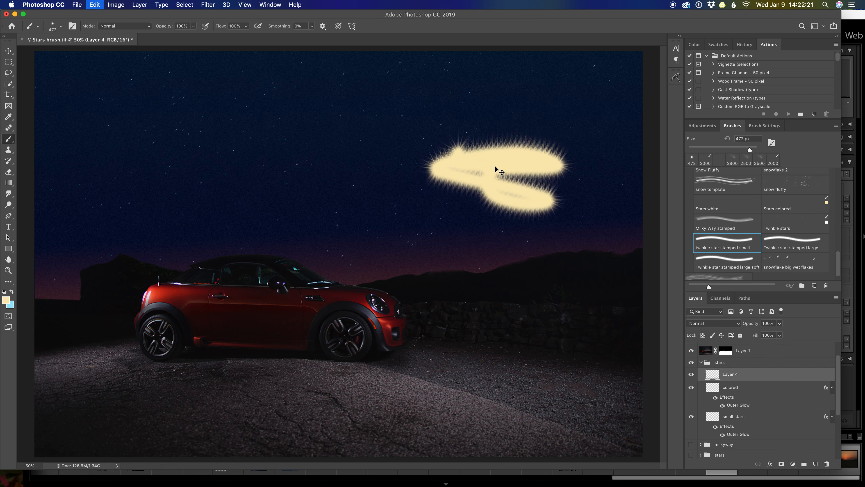
{"action": "key", "text": "super+z"}
{"action": "left_click", "coordinate": [493, 166]}
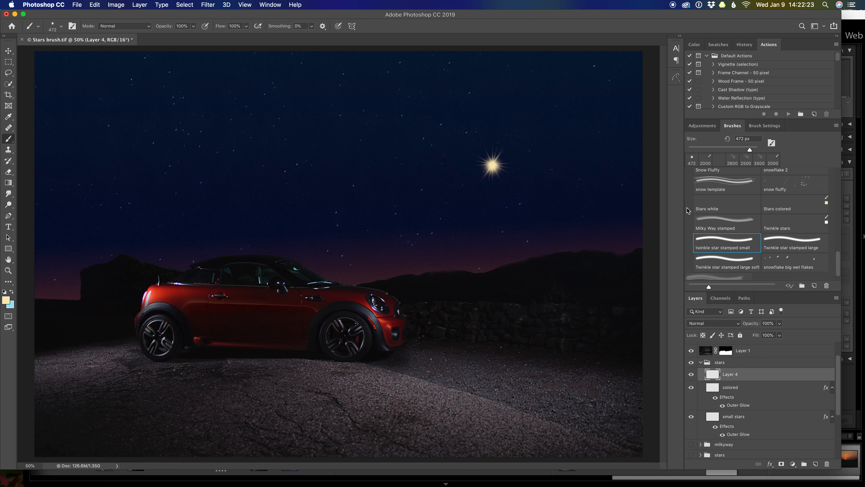
{"action": "key", "text": "super+z"}
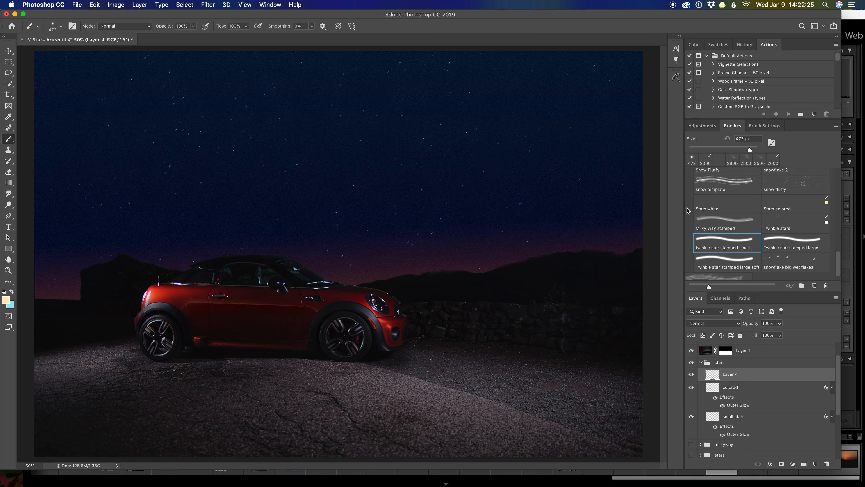
Step: Set the foreground color to a near-white shade for the twinkle stars
{"action": "left_click", "coordinate": [6, 299]}
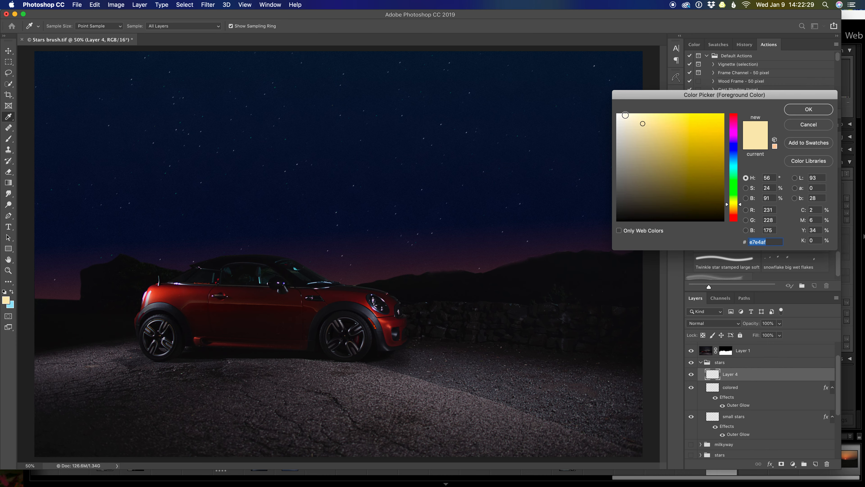
{"action": "left_click", "coordinate": [624, 114]}
{"action": "left_click", "coordinate": [803, 110]}
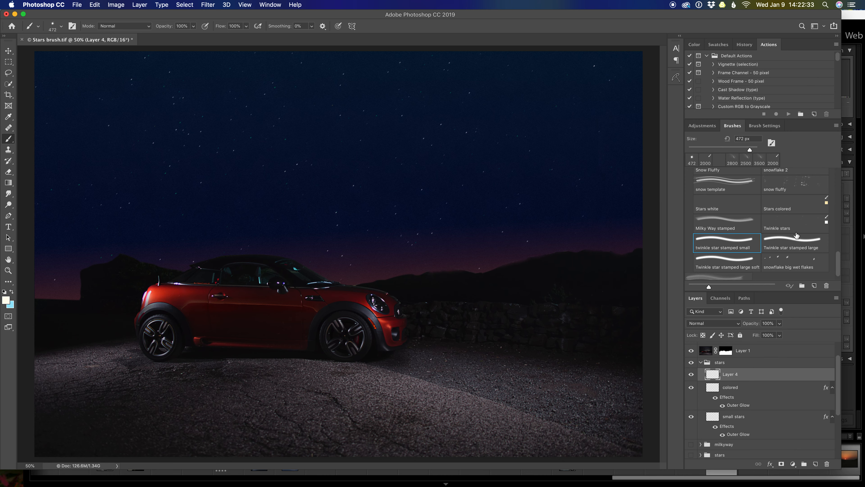
Step: Try painting twinkle stars across the sky with the Twinkle stars brush reduced to 1100 px
{"action": "left_click", "coordinate": [787, 226]}
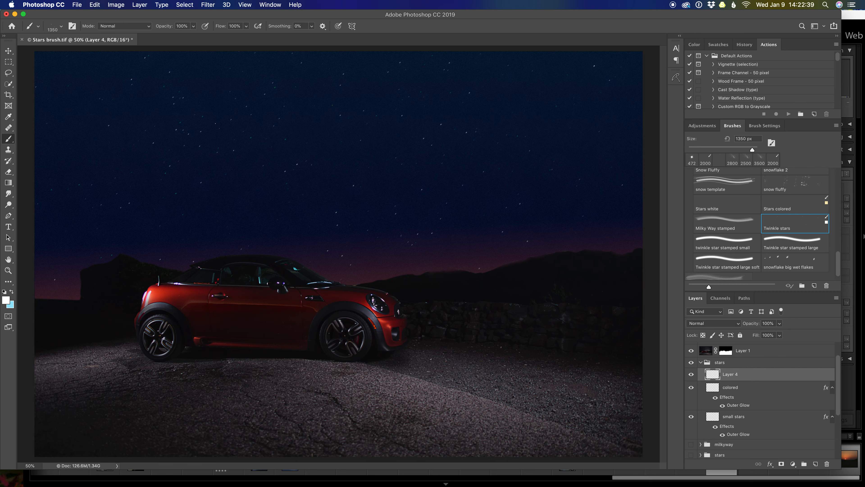
{"action": "key", "text": "bracketleft"}
{"action": "mouse_move", "coordinate": [224, 106]}
{"action": "left_mouse_down"}
{"action": "mouse_move", "coordinate": [273, 159]}
{"action": "mouse_move", "coordinate": [349, 168]}
{"action": "mouse_move", "coordinate": [509, 125]}
{"action": "mouse_move", "coordinate": [517, 149]}
{"action": "mouse_move", "coordinate": [498, 97]}
{"action": "left_mouse_up"}
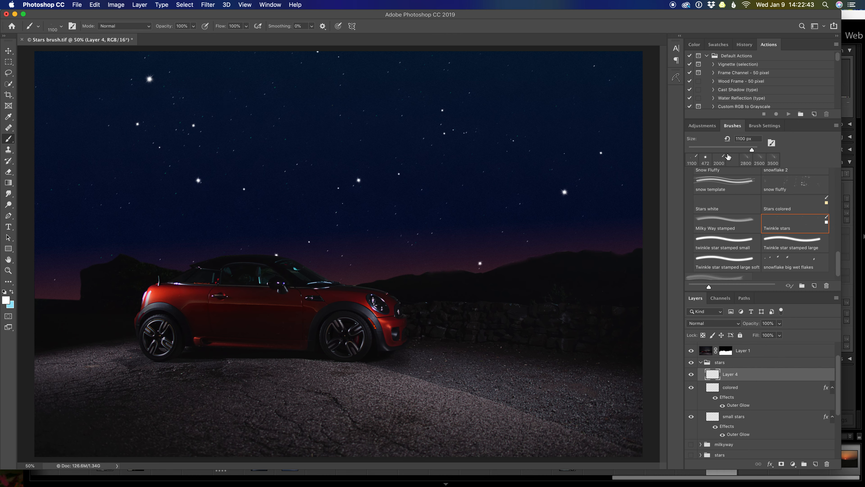
Step: Reduce the Twinkle stars brush to 73 px, undo the large stars, and paint tiny stars in the sky
{"action": "left_click", "coordinate": [765, 126]}
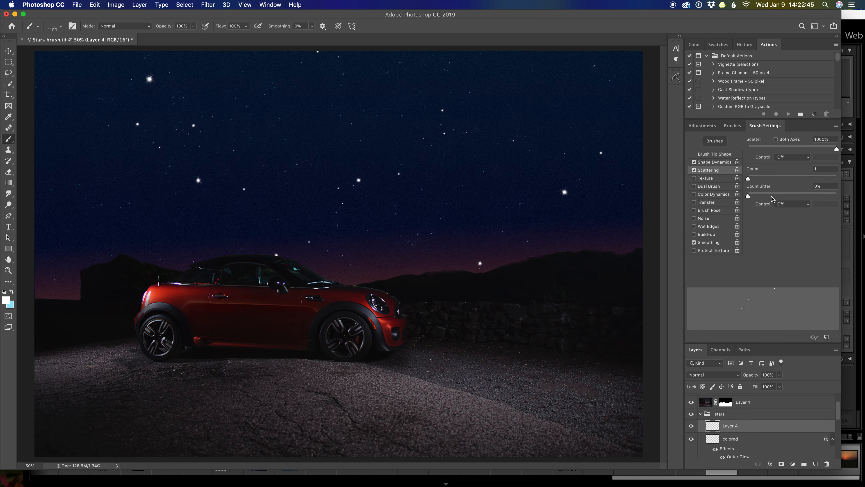
{"action": "left_click", "coordinate": [721, 155]}
{"action": "mouse_move", "coordinate": [829, 201]}
{"action": "left_mouse_down"}
{"action": "mouse_move", "coordinate": [758, 201]}
{"action": "mouse_move", "coordinate": [781, 203]}
{"action": "left_mouse_up"}
{"action": "key", "text": "super+z"}
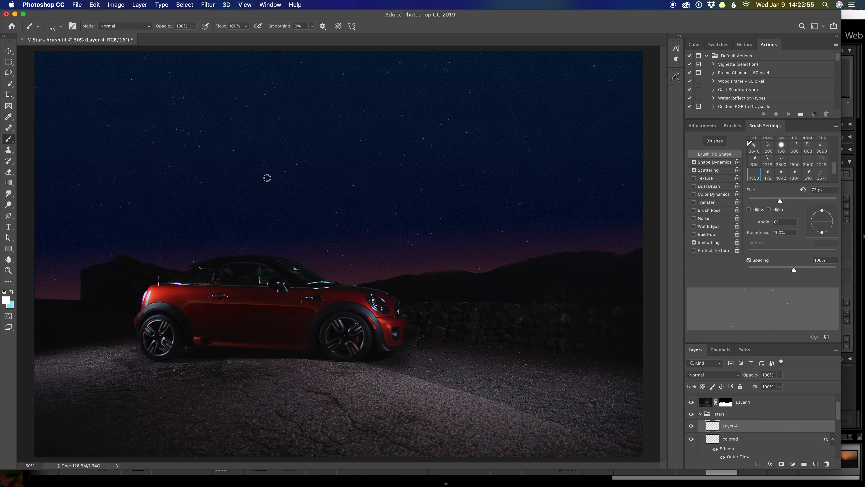
{"action": "mouse_move", "coordinate": [358, 145]}
{"action": "left_mouse_down"}
{"action": "mouse_move", "coordinate": [357, 221]}
{"action": "mouse_move", "coordinate": [461, 187]}
{"action": "left_mouse_up"}
Step: Paint more twinkle stars across the sky with the brush at 138 px, plus a few bigger ones at 376 px
{"action": "left_click_drag", "start_coordinate": [781, 202], "coordinate": [801, 201]}
{"action": "mouse_move", "coordinate": [75, 89]}
{"action": "left_mouse_down"}
{"action": "mouse_move", "coordinate": [90, 74]}
{"action": "mouse_move", "coordinate": [76, 145]}
{"action": "mouse_move", "coordinate": [200, 123]}
{"action": "mouse_move", "coordinate": [380, 138]}
{"action": "mouse_move", "coordinate": [380, 150]}
{"action": "mouse_move", "coordinate": [483, 167]}
{"action": "mouse_move", "coordinate": [549, 126]}
{"action": "left_mouse_up"}
{"action": "left_click_drag", "start_coordinate": [800, 201], "coordinate": [822, 201]}
{"action": "mouse_move", "coordinate": [562, 114]}
{"action": "left_mouse_down"}
{"action": "mouse_move", "coordinate": [556, 154]}
{"action": "mouse_move", "coordinate": [483, 206]}
{"action": "left_mouse_up"}
Step: Try stamping huge twinkle stars with the brush at 5000 px and undo them
{"action": "left_click", "coordinate": [730, 127]}
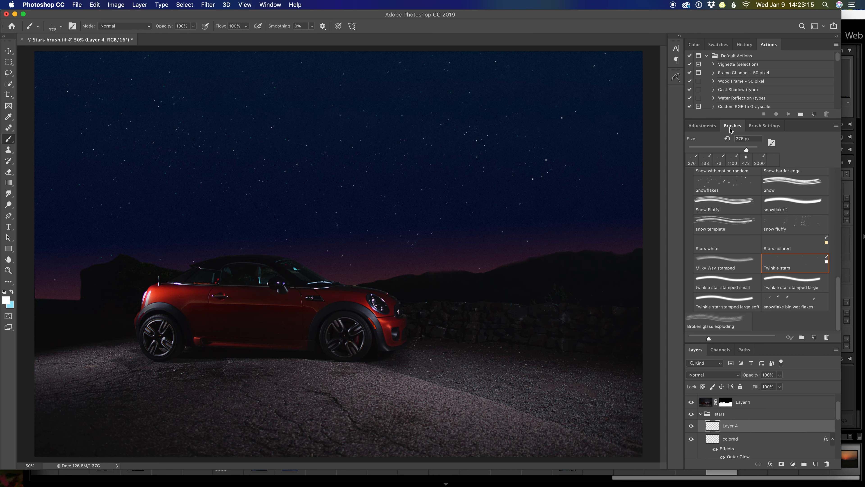
{"action": "left_click", "coordinate": [765, 125]}
{"action": "left_click_drag", "start_coordinate": [822, 201], "coordinate": [848, 201]}
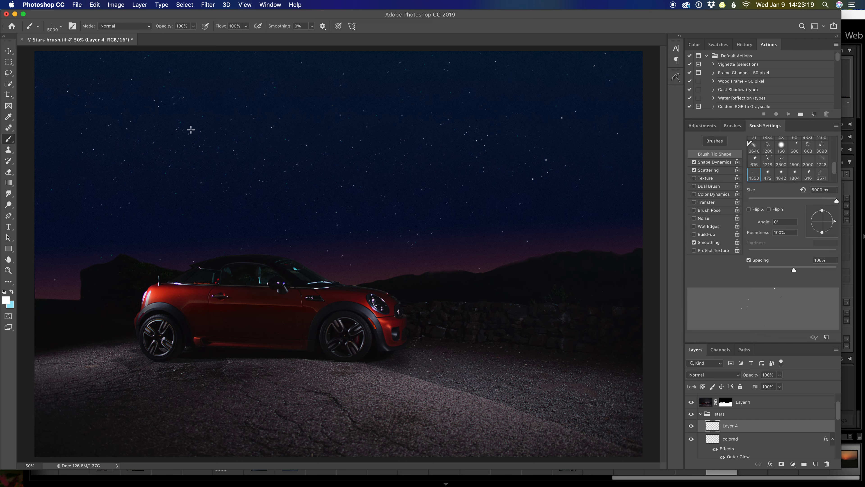
{"action": "left_click", "coordinate": [218, 145]}
{"action": "left_click", "coordinate": [276, 189]}
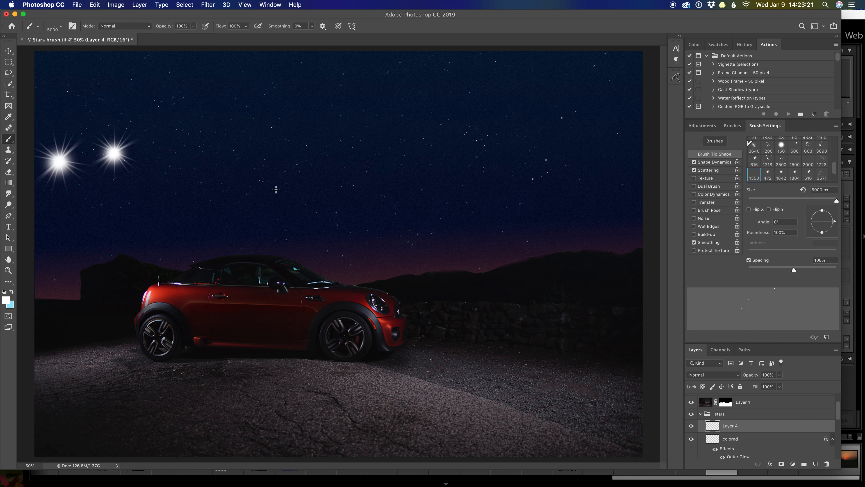
{"action": "key", "text": "super+z"}
{"action": "key", "text": "super+z"}
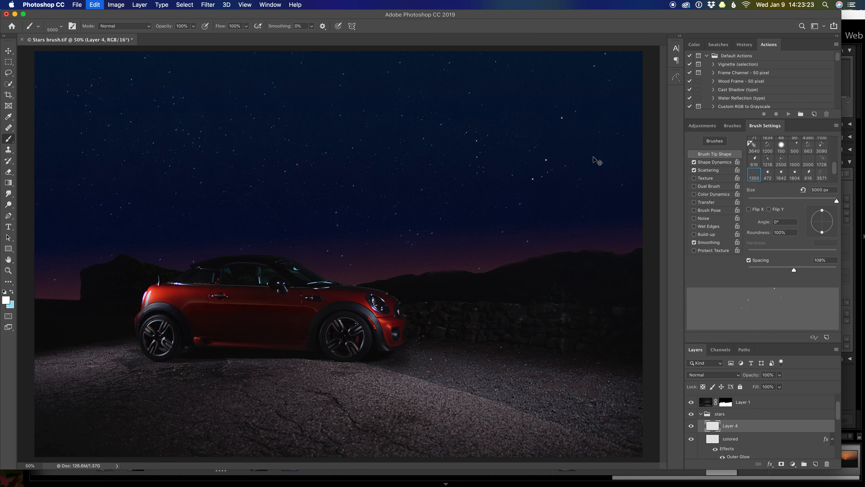
Step: Paint more twinkle stars in the sky with the brush at 184 px, plus larger ones at 395 px
{"action": "left_click_drag", "start_coordinate": [836, 201], "coordinate": [808, 204]}
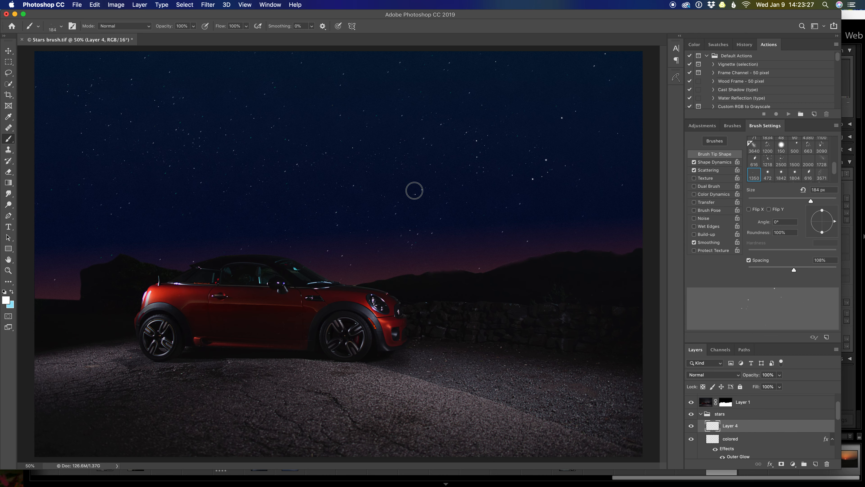
{"action": "left_click", "coordinate": [205, 196]}
{"action": "left_click_drag", "start_coordinate": [811, 201], "coordinate": [823, 202]}
{"action": "left_click", "coordinate": [164, 185]}
{"action": "left_click", "coordinate": [124, 213]}
Step: Add bigger twinkle stars across the sky with the brush at 481 px and a few bright ones at 1786 px
{"action": "left_click_drag", "start_coordinate": [824, 201], "coordinate": [827, 201]}
{"action": "left_click", "coordinate": [594, 151]}
{"action": "left_click", "coordinate": [600, 198]}
{"action": "left_click", "coordinate": [495, 218]}
{"action": "left_click", "coordinate": [67, 122]}
{"action": "left_click_drag", "start_coordinate": [827, 201], "coordinate": [830, 202]}
{"action": "left_click", "coordinate": [479, 101]}
{"action": "left_click", "coordinate": [53, 177]}
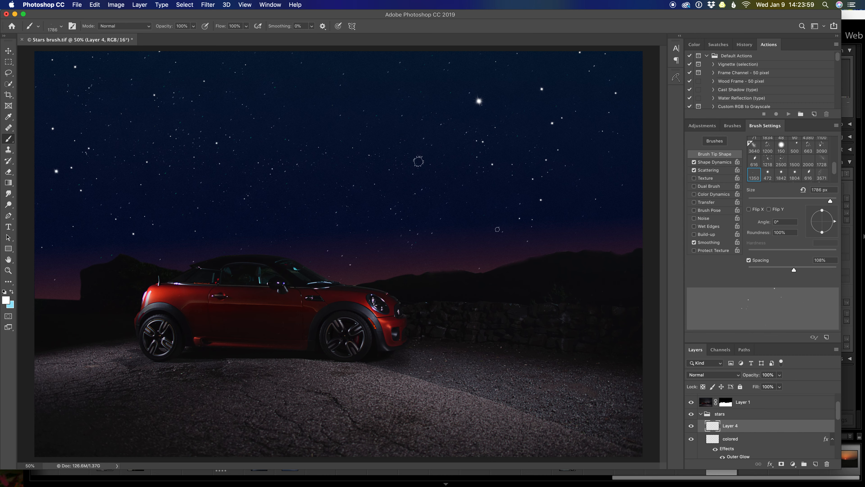
Step: Soften the twinkle stars on Layer 4 with a Gaussian Blur of 1.8 pixels radius
{"action": "left_click", "coordinate": [208, 4]}
{"action": "mouse_move", "coordinate": [306, 108]}
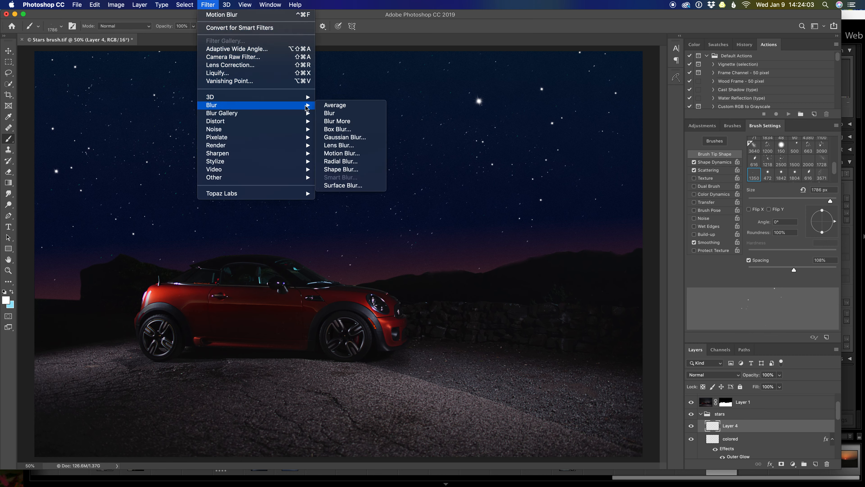
{"action": "left_click", "coordinate": [345, 137]}
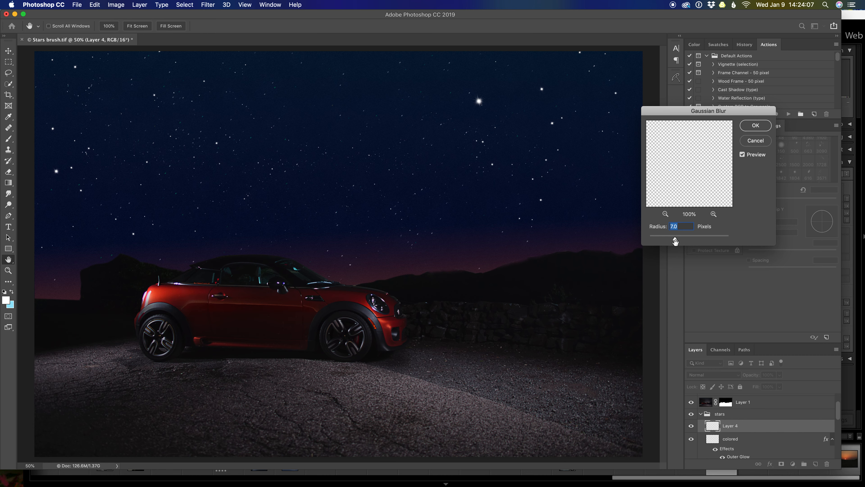
{"action": "left_click_drag", "start_coordinate": [675, 242], "coordinate": [660, 239]}
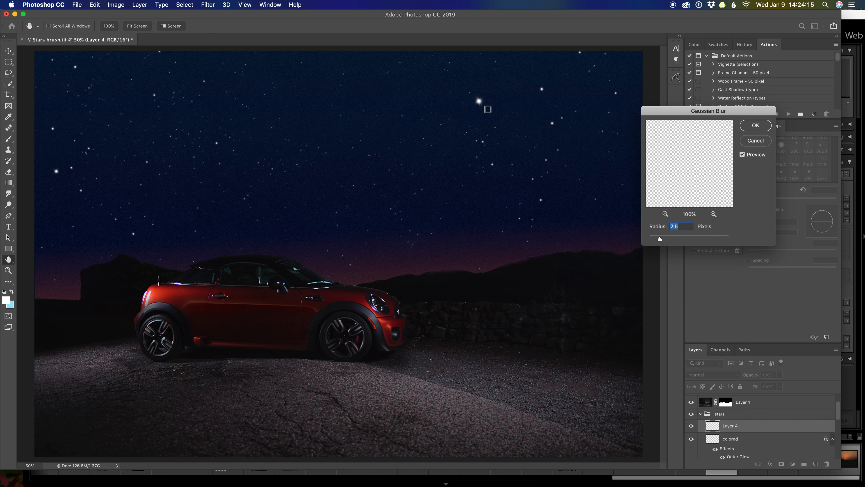
{"action": "left_click", "coordinate": [479, 101]}
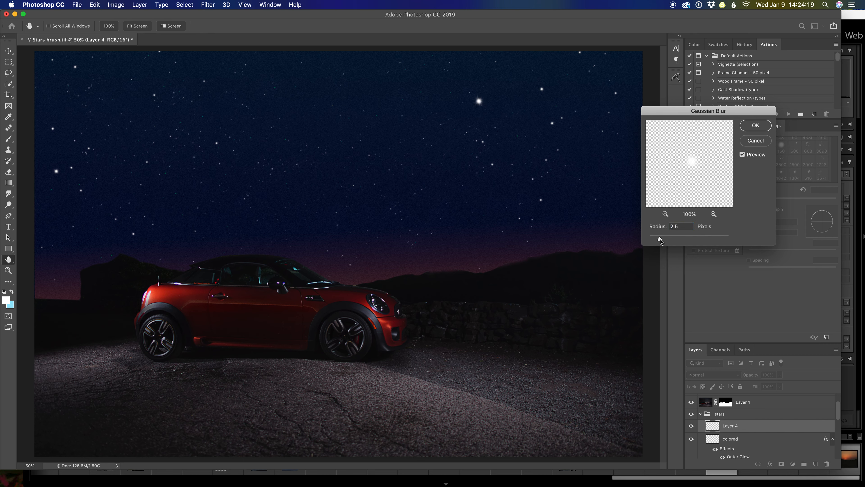
{"action": "left_click_drag", "start_coordinate": [660, 239], "coordinate": [657, 239]}
{"action": "left_click", "coordinate": [756, 125]}
{"action": "key", "text": "b"}
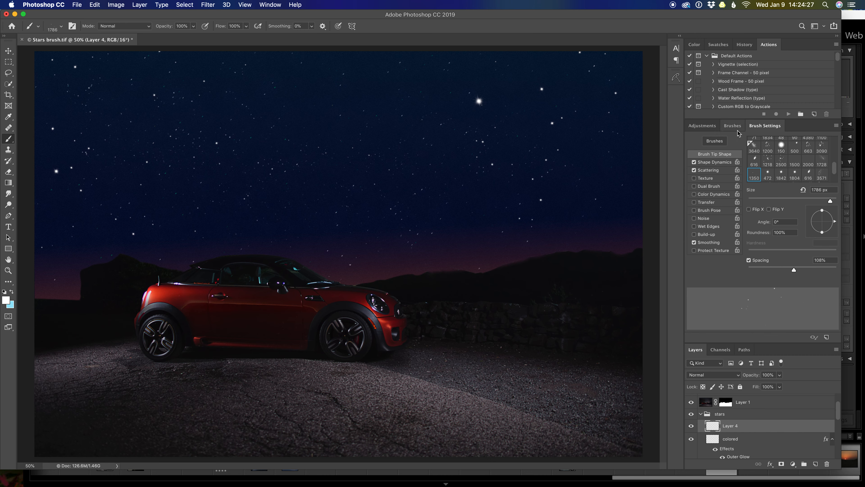
Step: Examine the Twinkle stars, Milky Way stamped and twinkle star stamped small presets in the brush library
{"action": "left_click", "coordinate": [732, 125]}
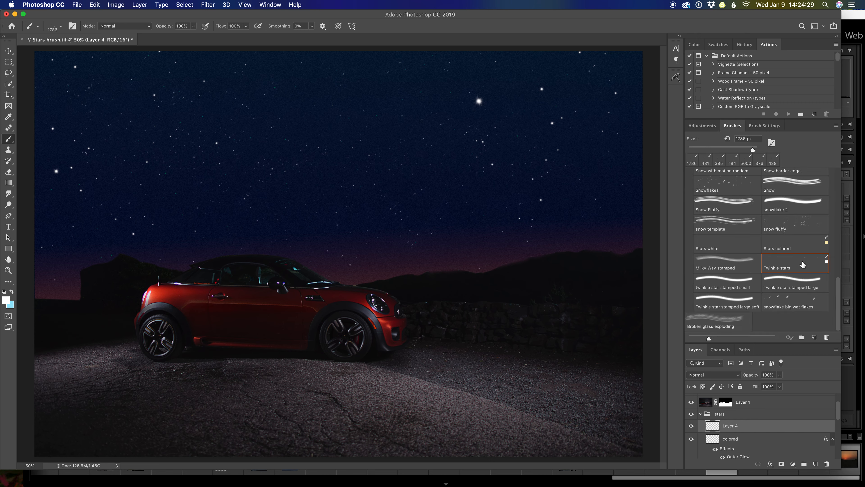
{"action": "left_click", "coordinate": [803, 264]}
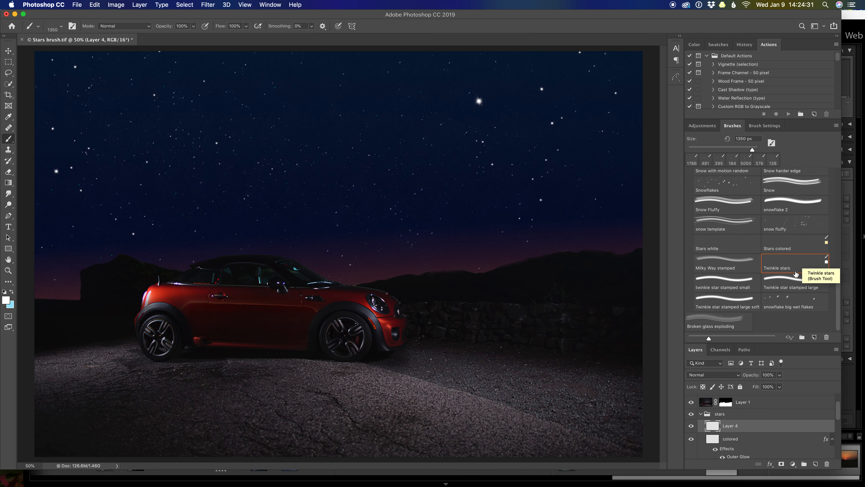
{"action": "key", "text": "bracketright"}
{"action": "key", "text": "bracketright"}
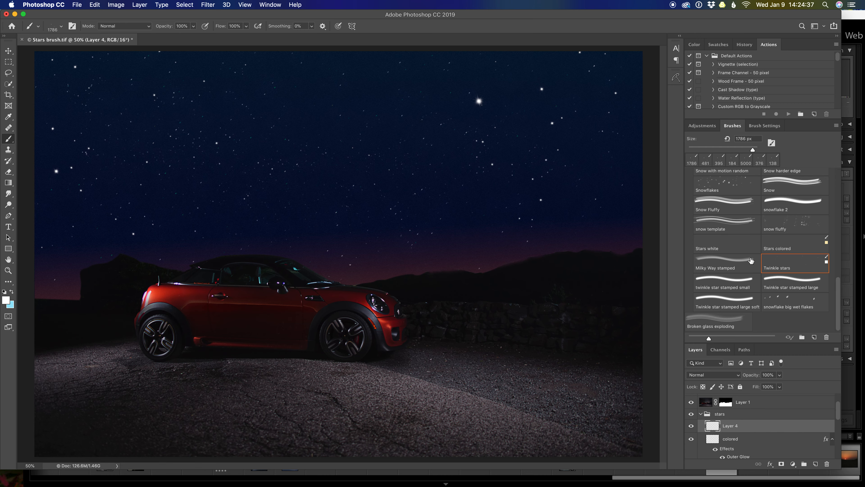
{"action": "key", "text": "bracketright"}
{"action": "key", "text": "bracketright"}
{"action": "key", "text": "bracketright"}
{"action": "key", "text": "bracketright"}
{"action": "key", "text": "bracketright"}
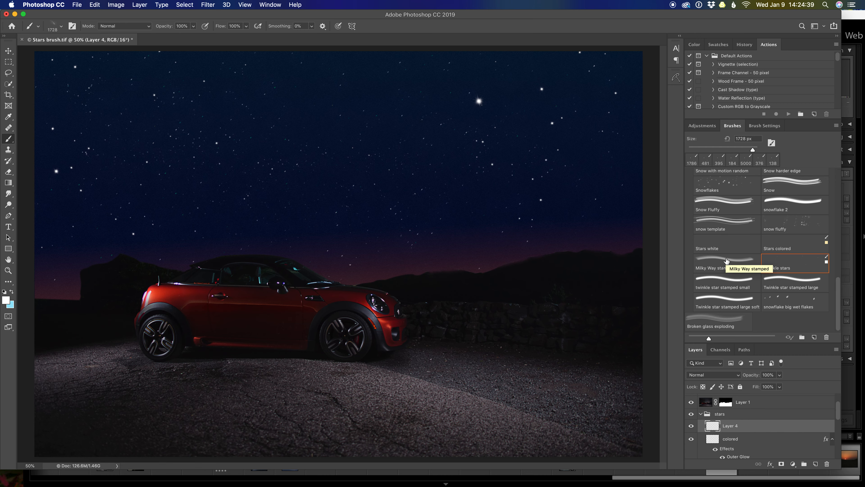
{"action": "key", "text": "bracketleft"}
{"action": "key", "text": "bracketleft"}
{"action": "key", "text": "bracketleft"}
{"action": "key", "text": "bracketleft"}
{"action": "key", "text": "bracketleft"}
{"action": "key", "text": "bracketleft"}
{"action": "key", "text": "bracketleft"}
{"action": "key", "text": "bracketleft"}
{"action": "key", "text": "bracketleft"}
{"action": "key", "text": "bracketleft"}
{"action": "key", "text": "bracketleft"}
{"action": "key", "text": "bracketleft"}
{"action": "key", "text": "bracketleft"}
{"action": "key", "text": "bracketleft"}
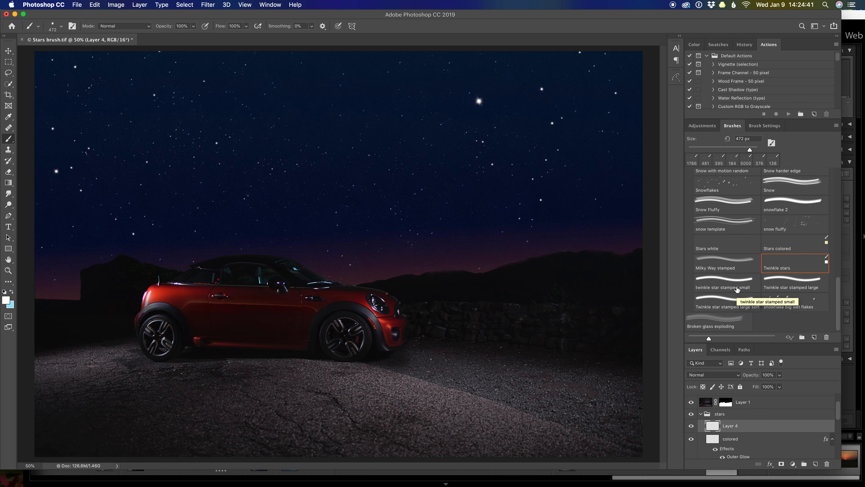
Step: Try stamping one star on the horizon with the twinkle star stamped small brush at 472 px and undo it
{"action": "left_click", "coordinate": [733, 288]}
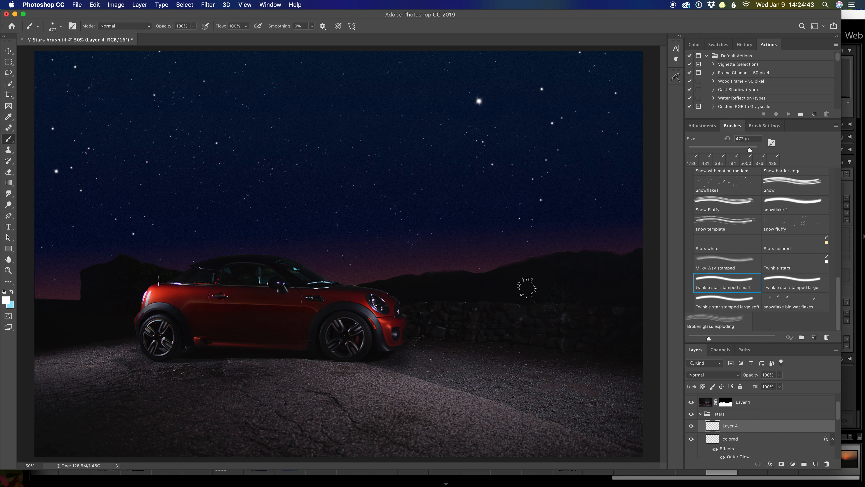
{"action": "left_click", "coordinate": [156, 263]}
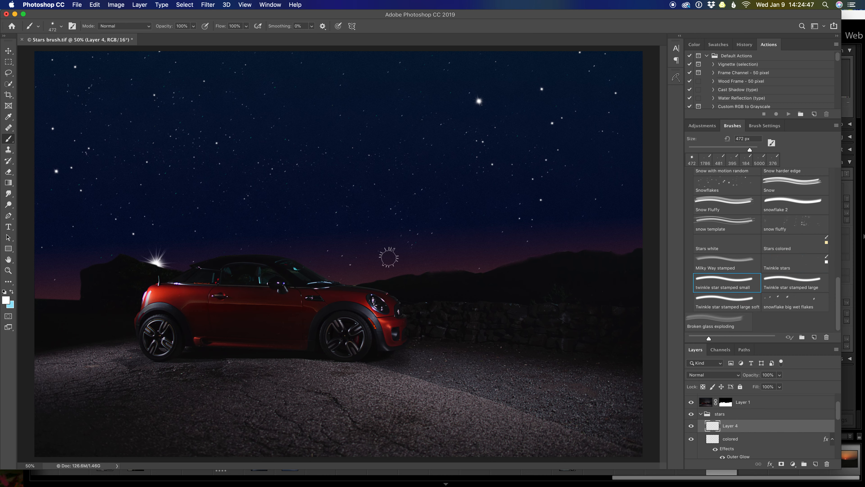
{"action": "key", "text": "super+z"}
Step: Create a new layer above the collapsed stars group and set the Milky Way stamped brush to 3400 px
{"action": "left_click", "coordinate": [701, 414]}
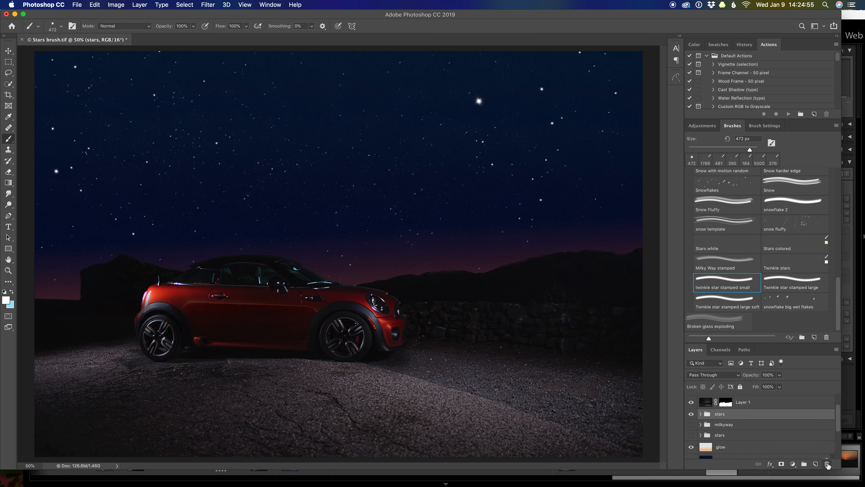
{"action": "left_click", "coordinate": [815, 464]}
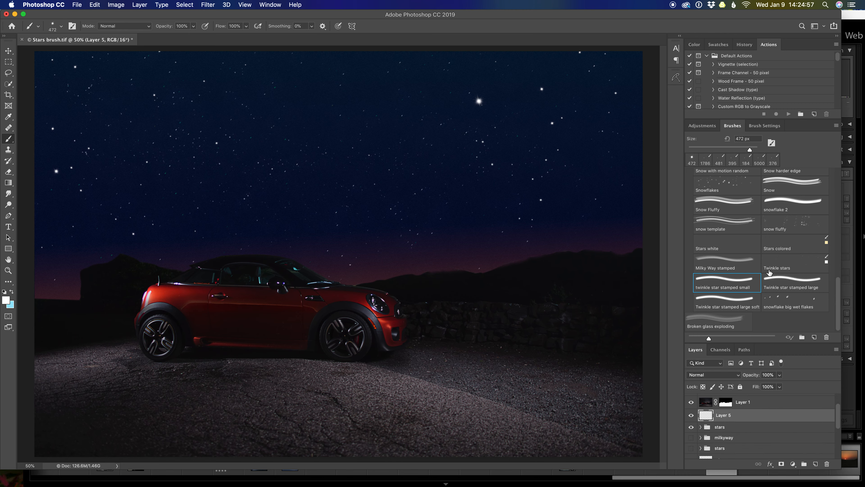
{"action": "left_click", "coordinate": [730, 266]}
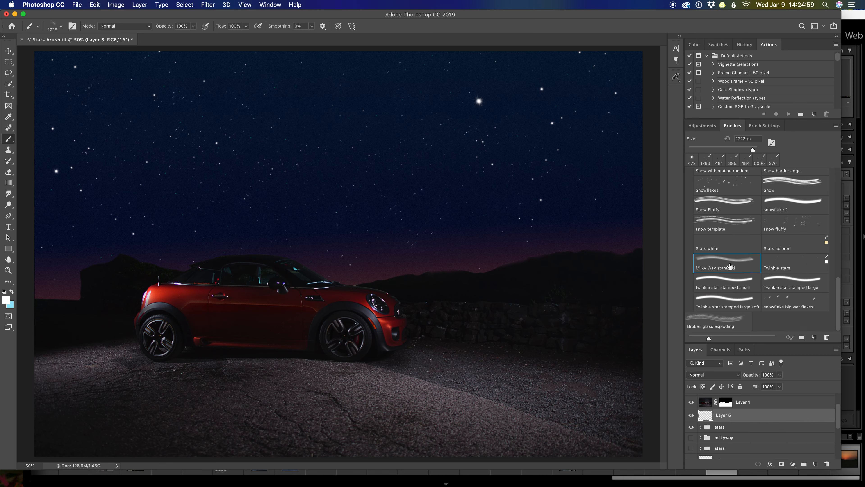
{"action": "left_click", "coordinate": [271, 109]}
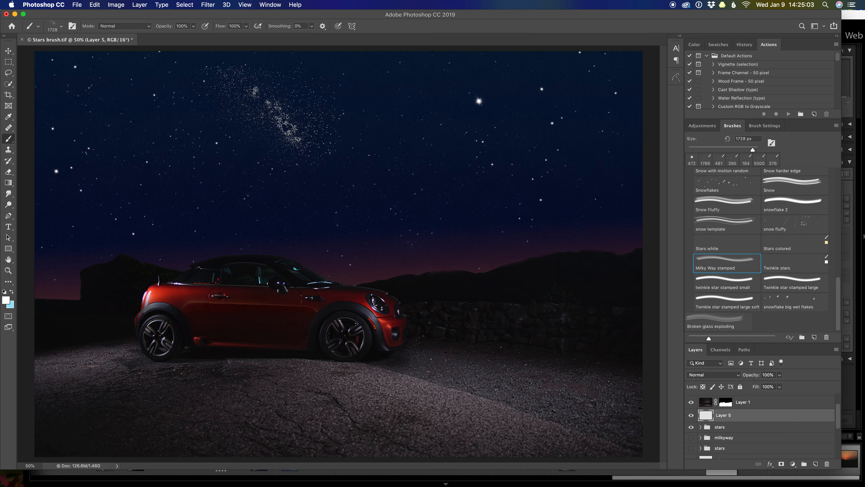
{"action": "key", "text": "bracketright"}
{"action": "key", "text": "bracketright"}
{"action": "key", "text": "bracketright"}
{"action": "key", "text": "bracketright"}
{"action": "key", "text": "bracketright"}
{"action": "key", "text": "bracketright"}
{"action": "key", "text": "bracketright"}
{"action": "key", "text": "bracketright"}
{"action": "key", "text": "bracketright"}
{"action": "key", "text": "bracketright"}
{"action": "key", "text": "bracketright"}
{"action": "key", "text": "bracketright"}
{"action": "key", "text": "bracketright"}
{"action": "key", "text": "bracketright"}
{"action": "key", "text": "bracketright"}
{"action": "key", "text": "bracketright"}
{"action": "key", "text": "bracketright"}
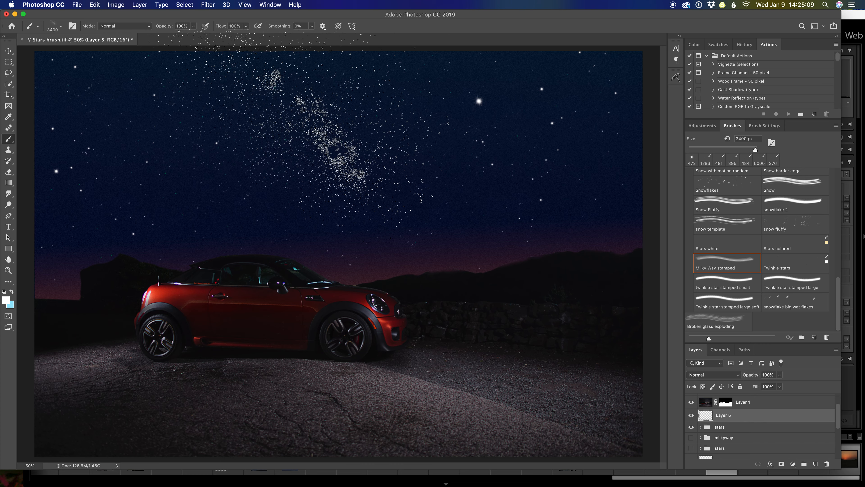
Step: Rename the new layer to Milkyway and stamp the white Milky Way in the sky above the car
{"action": "double_click", "coordinate": [728, 416]}
{"action": "type", "text": "Milkyway"}
{"action": "key", "text": "Return"}
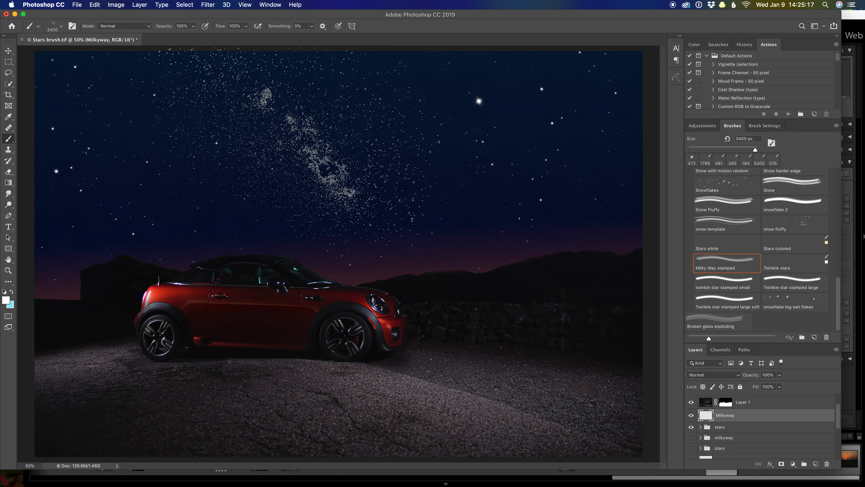
{"action": "left_click", "coordinate": [299, 140]}
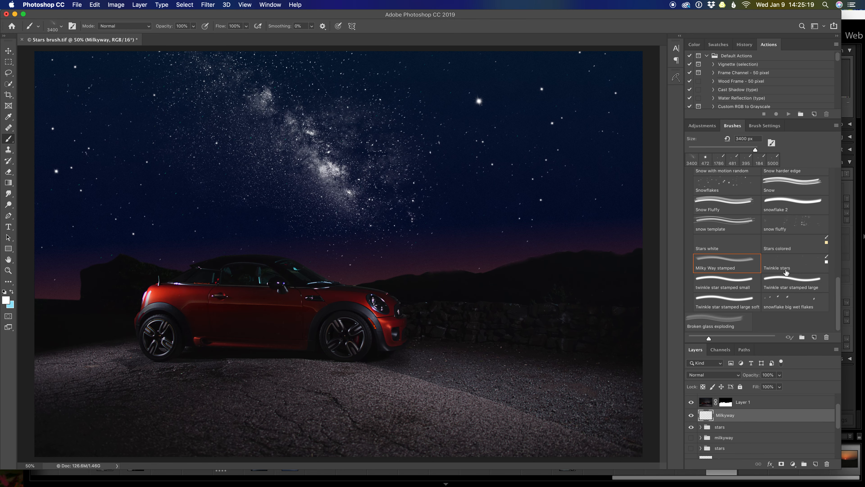
Step: Blur the Milkyway layer with a Gaussian Blur of 4.7 pixels radius
{"action": "left_click", "coordinate": [207, 5]}
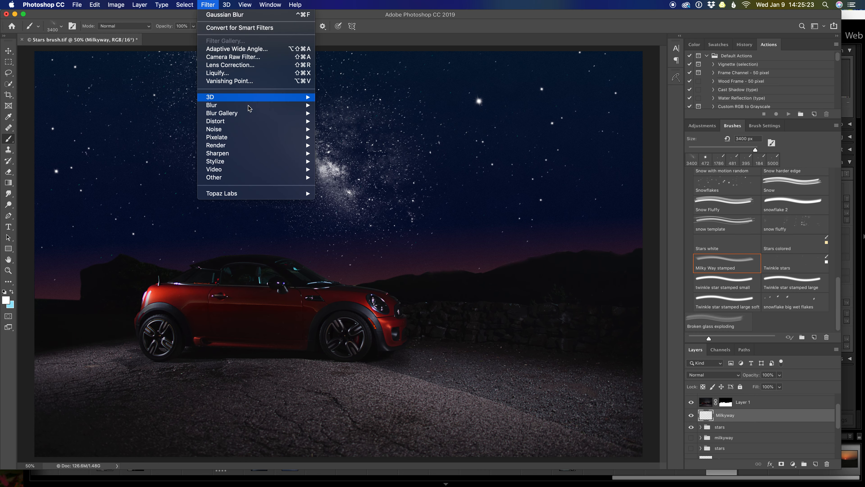
{"action": "mouse_move", "coordinate": [261, 106]}
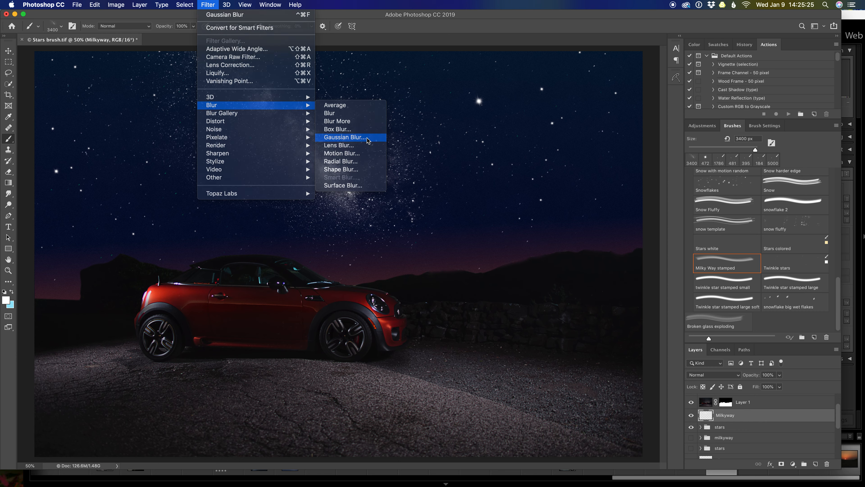
{"action": "left_click", "coordinate": [345, 137]}
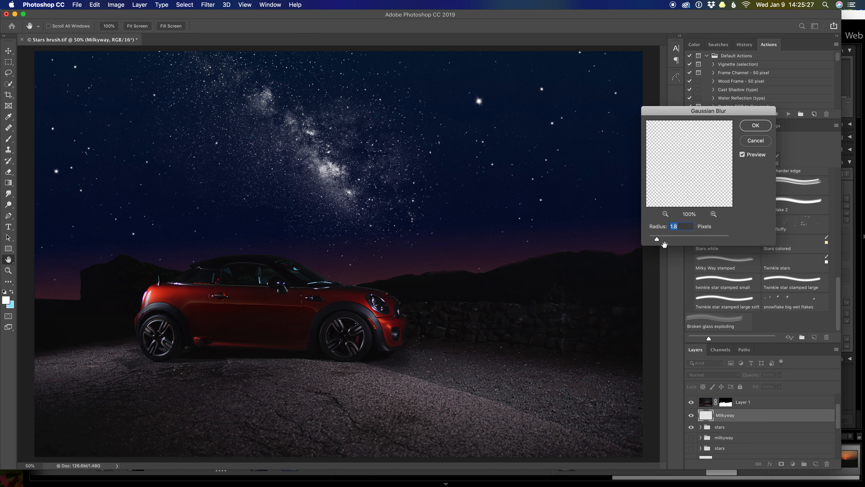
{"action": "left_click_drag", "start_coordinate": [657, 241], "coordinate": [670, 240]}
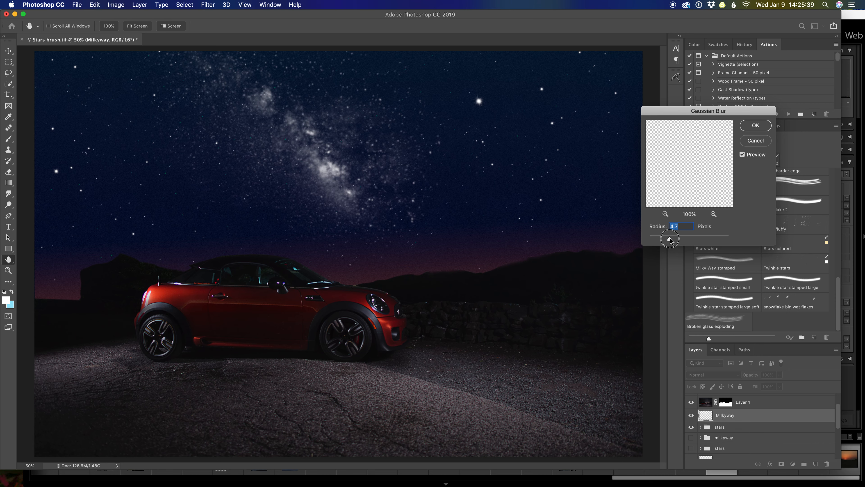
{"action": "left_click", "coordinate": [755, 126]}
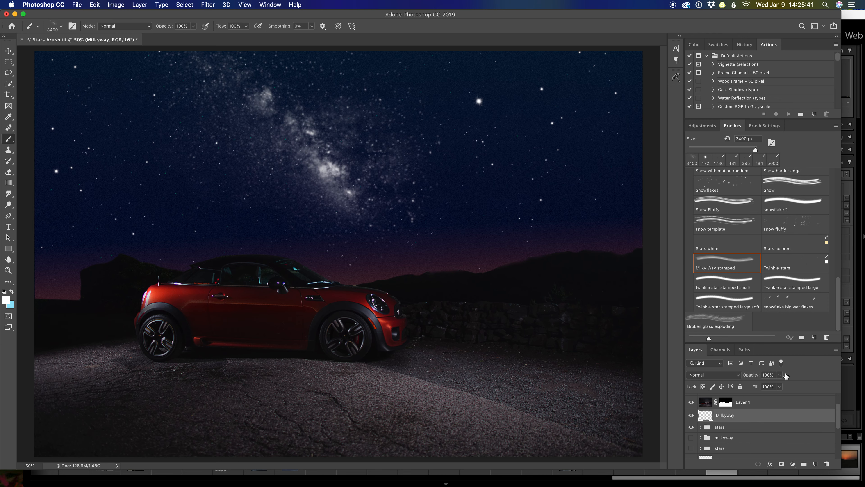
Step: Add a new layer above Milkyway, group the two layers, and select the new layer inside the group
{"action": "left_click", "coordinate": [816, 465]}
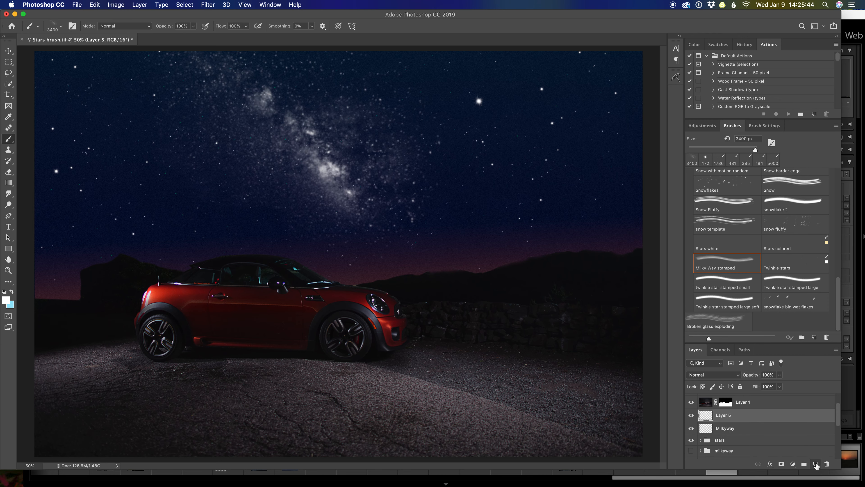
{"action": "left_click", "coordinate": [727, 429]}
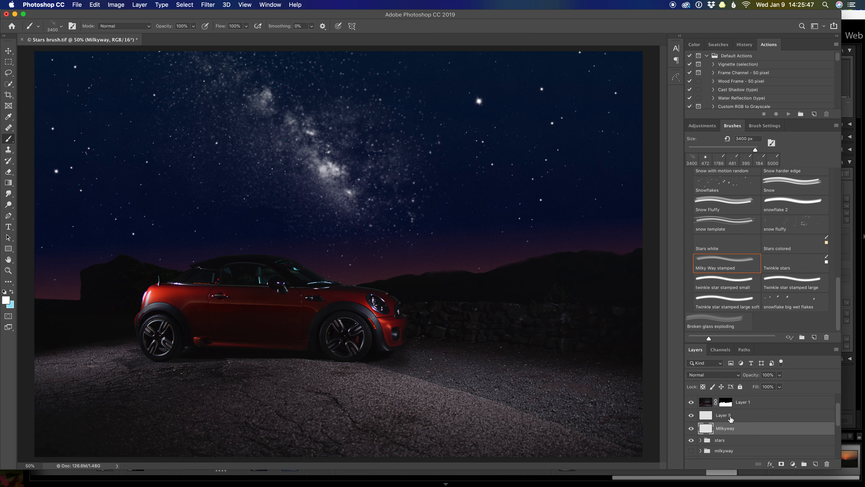
{"action": "left_click", "coordinate": [731, 418], "text": "shift"}
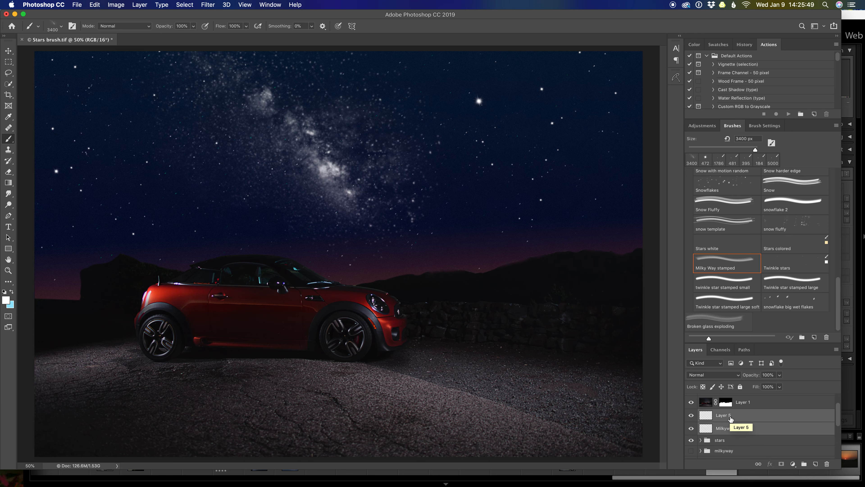
{"action": "key", "text": "super+g"}
{"action": "left_click", "coordinate": [701, 414]}
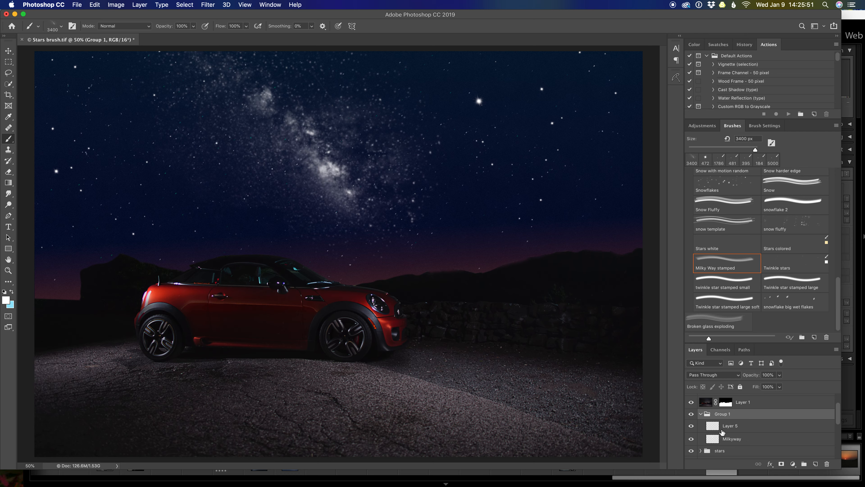
{"action": "left_click", "coordinate": [702, 426]}
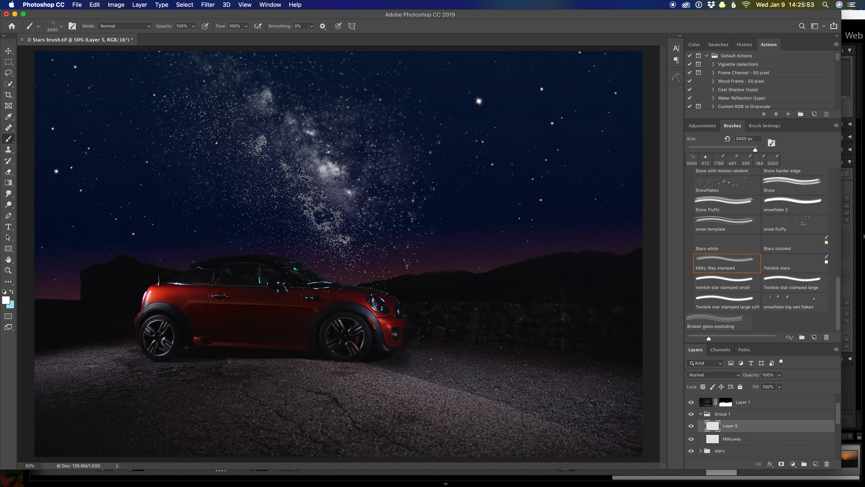
Step: Stamp a purple (#9f6bb2) Milky Way over the white one on Layer 5 with the brush at 2600 px
{"action": "key", "text": "bracketleft"}
{"action": "key", "text": "bracketleft"}
{"action": "key", "text": "bracketleft"}
{"action": "key", "text": "bracketleft"}
{"action": "key", "text": "bracketleft"}
{"action": "key", "text": "bracketleft"}
{"action": "key", "text": "bracketleft"}
{"action": "key", "text": "bracketleft"}
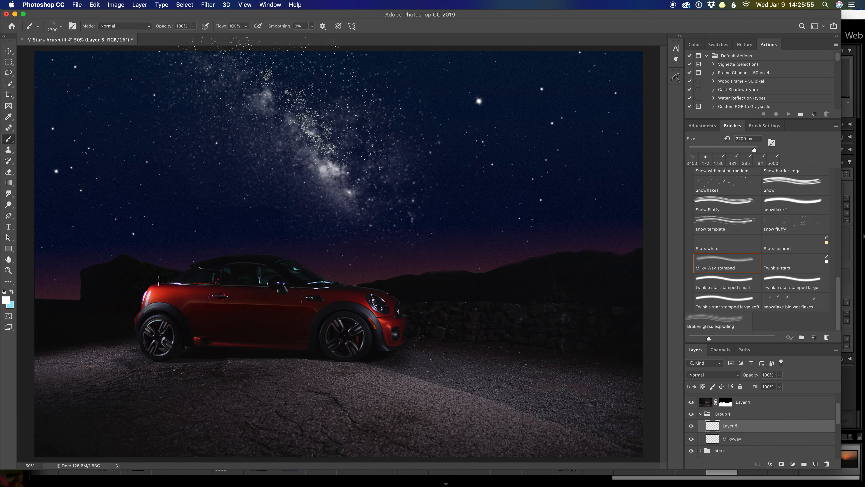
{"action": "left_click", "coordinate": [7, 301]}
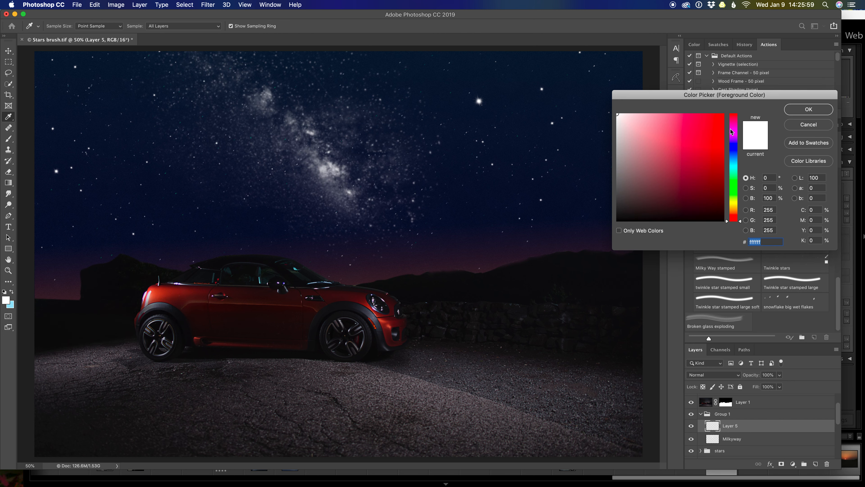
{"action": "left_click", "coordinate": [735, 136]}
{"action": "left_click", "coordinate": [659, 146]}
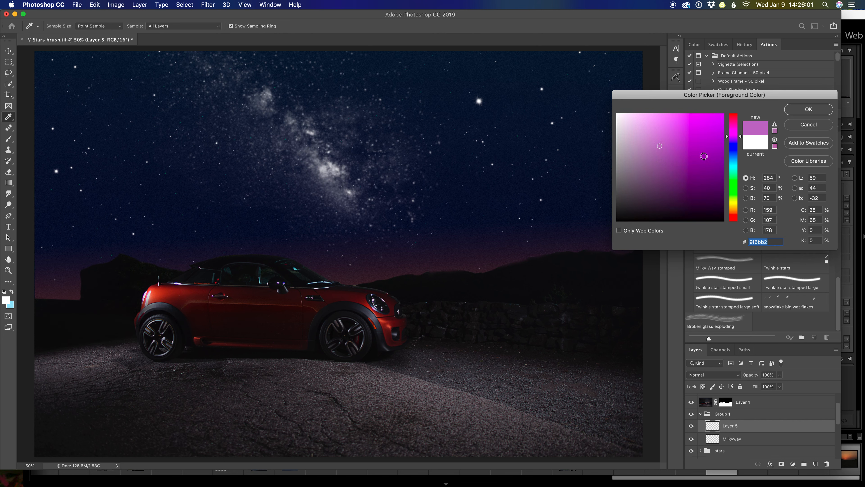
{"action": "left_click", "coordinate": [808, 109]}
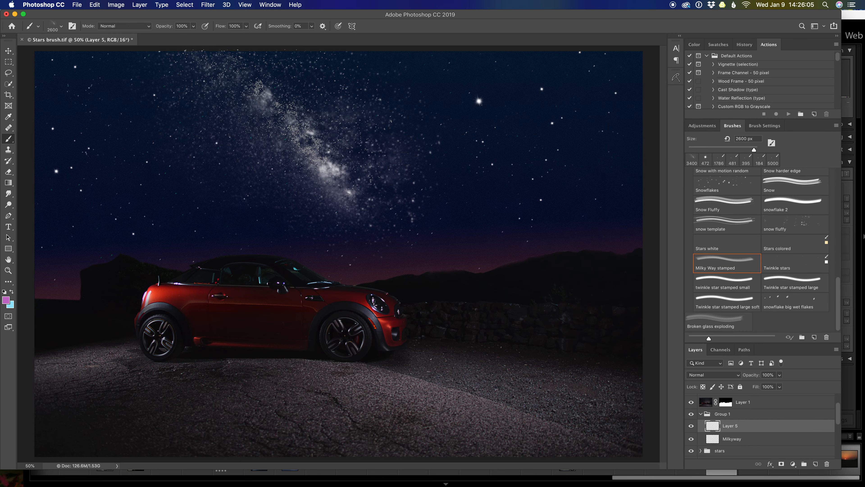
{"action": "left_click", "coordinate": [301, 139]}
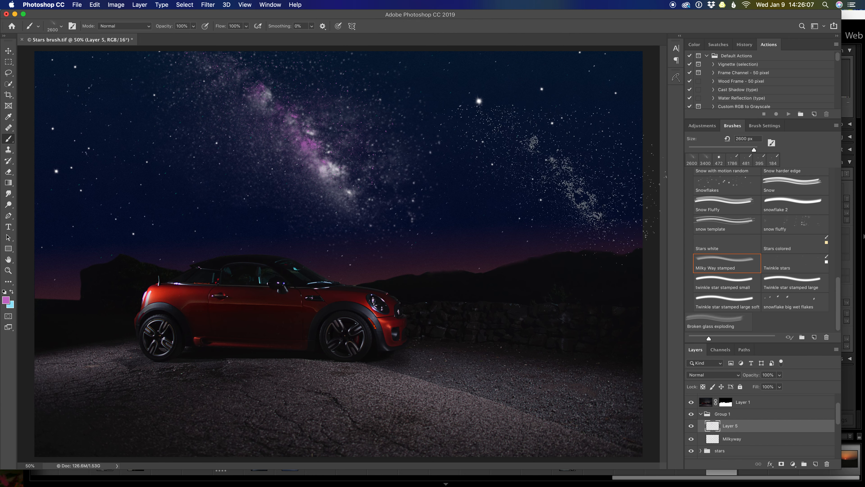
Step: Set the blending mode of Layer 5, the purple Milky Way layer, to Screen
{"action": "left_click", "coordinate": [209, 4]}
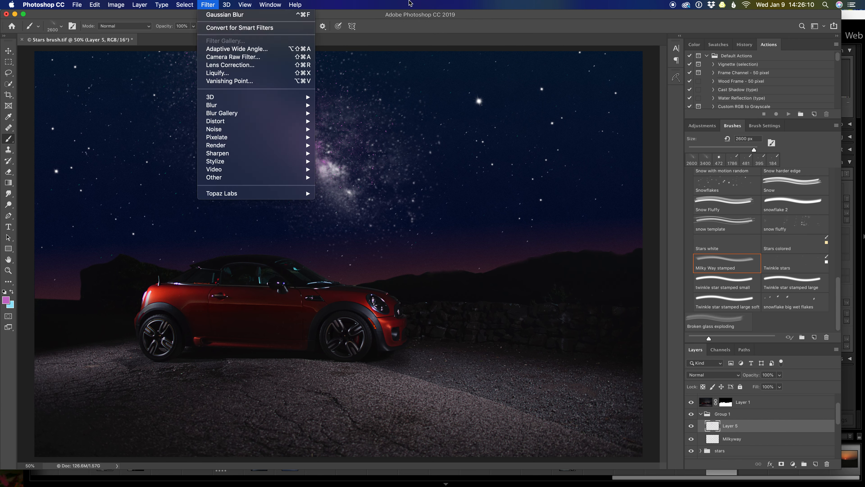
{"action": "left_click", "coordinate": [410, 2]}
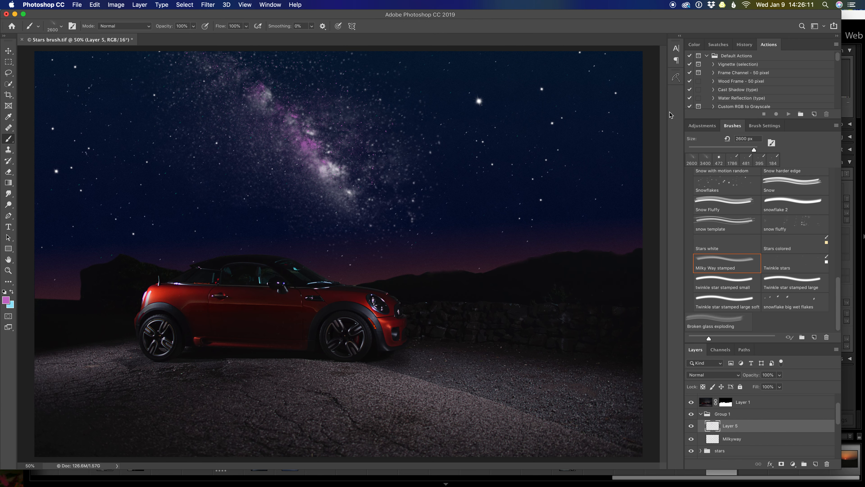
{"action": "left_click", "coordinate": [739, 375]}
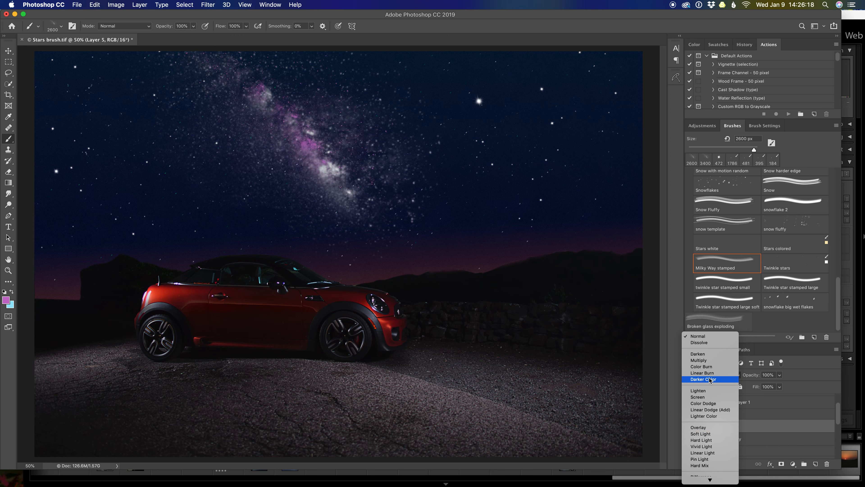
{"action": "left_click", "coordinate": [705, 398]}
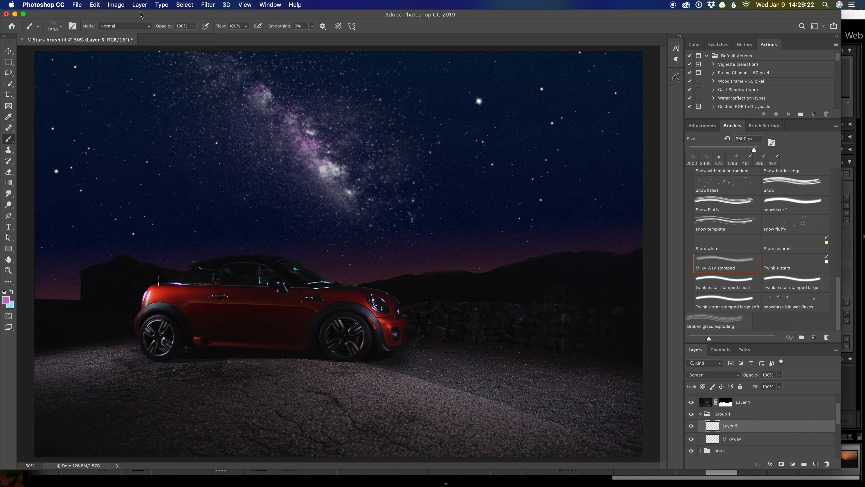
Step: Soften the purple Milky Way on Layer 5 with a light Gaussian Blur, using a radius below 2.7 pixels
{"action": "left_click", "coordinate": [207, 5]}
{"action": "mouse_move", "coordinate": [238, 107]}
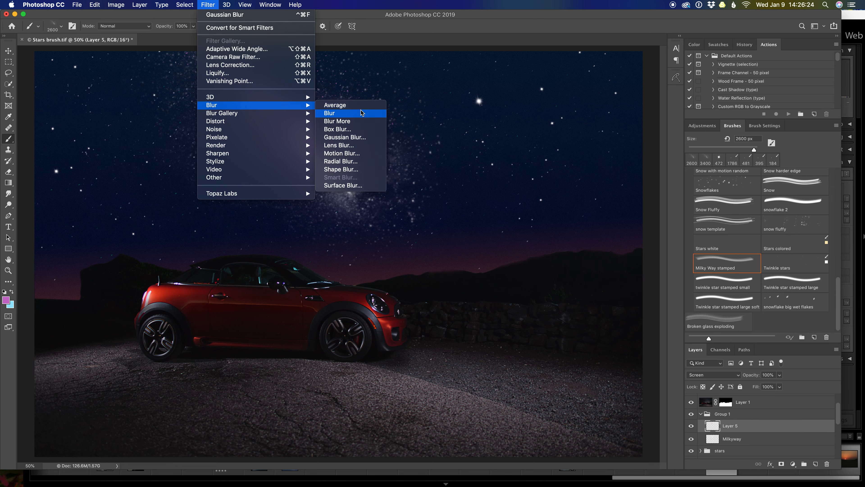
{"action": "left_click", "coordinate": [345, 137]}
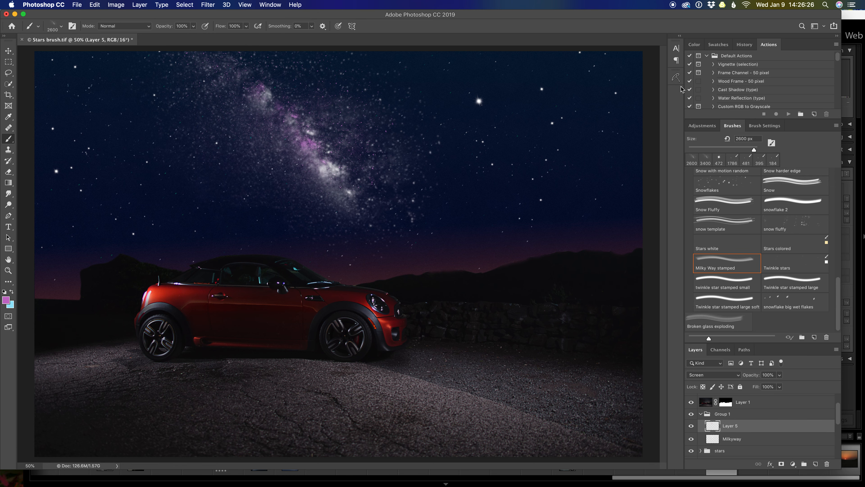
{"action": "left_click_drag", "start_coordinate": [670, 240], "coordinate": [661, 241]}
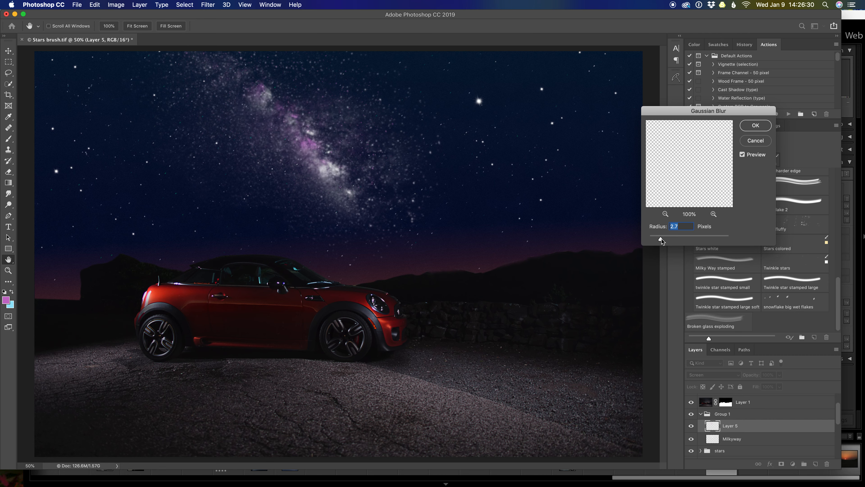
{"action": "left_click_drag", "start_coordinate": [661, 238], "coordinate": [658, 238]}
{"action": "left_click", "coordinate": [756, 125]}
Step: Rename Layer 5 to purple and add a new layer above it in Group 1
{"action": "double_click", "coordinate": [734, 427]}
{"action": "type", "text": "purple"}
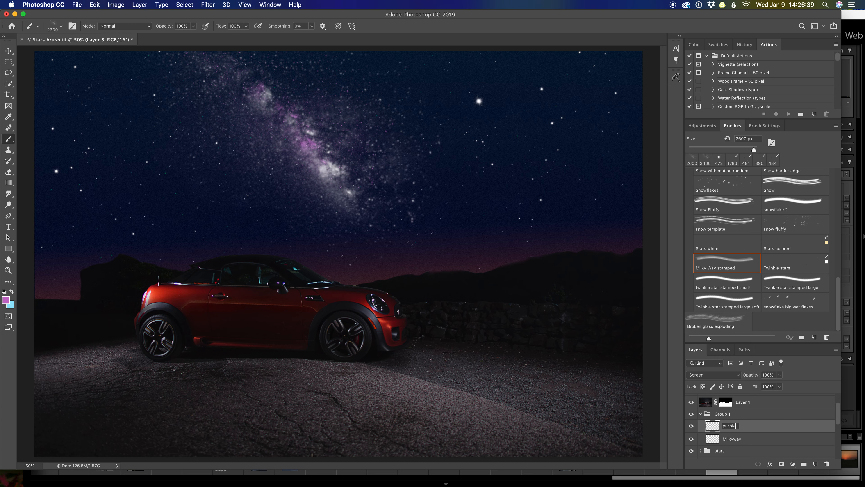
{"action": "key", "text": "Return"}
{"action": "left_click", "coordinate": [816, 466]}
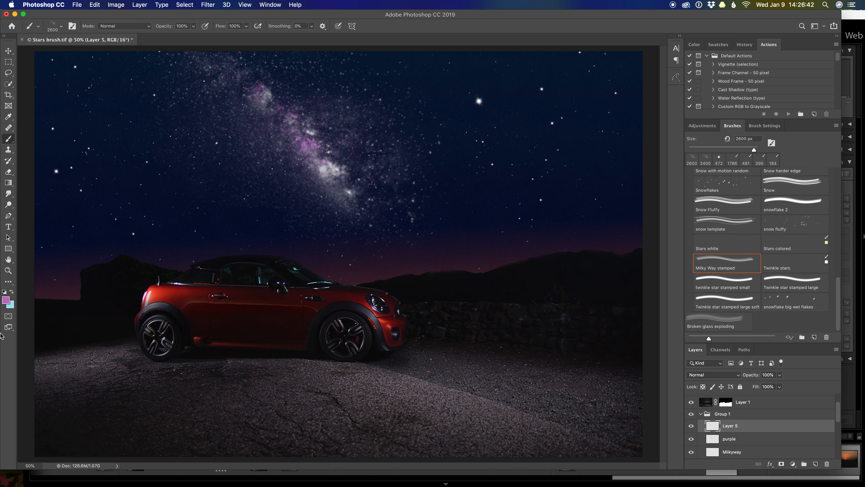
Step: Set the foreground color to a pale cream yellow, #f5f2d6
{"action": "left_click", "coordinate": [6, 301]}
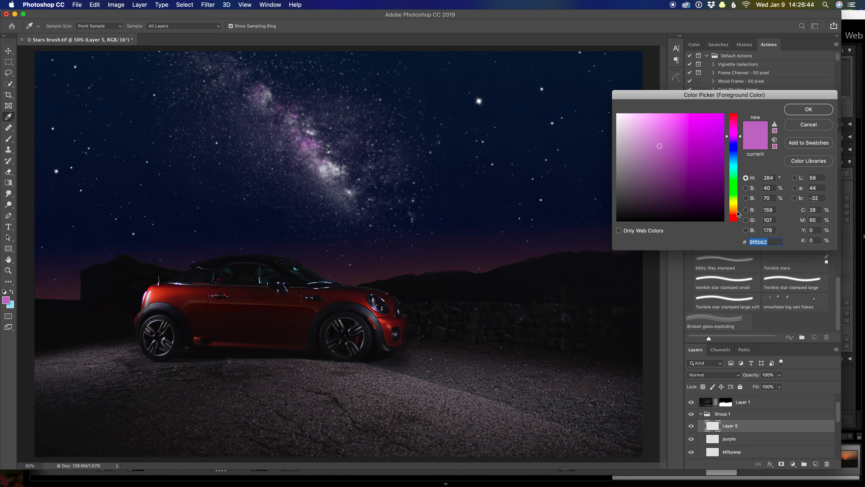
{"action": "left_click", "coordinate": [733, 201]}
{"action": "left_click", "coordinate": [636, 118]}
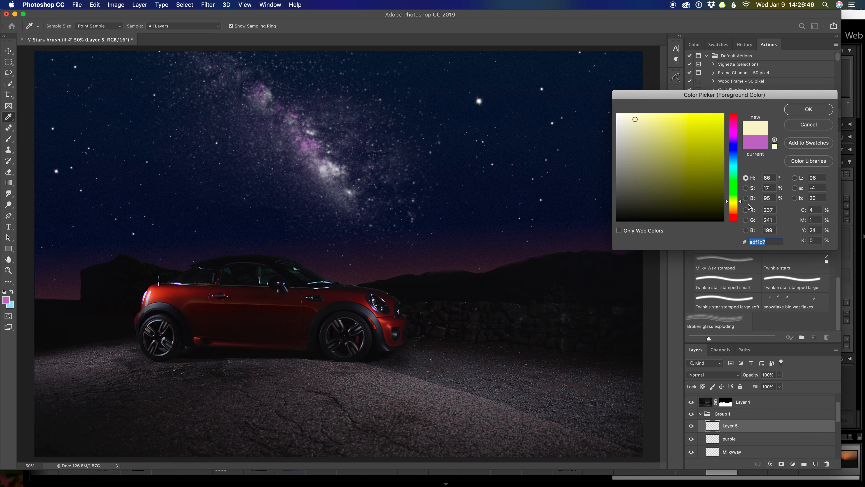
{"action": "left_click", "coordinate": [733, 206]}
{"action": "left_click", "coordinate": [628, 117]}
{"action": "left_click", "coordinate": [642, 117]}
{"action": "left_click", "coordinate": [630, 117]}
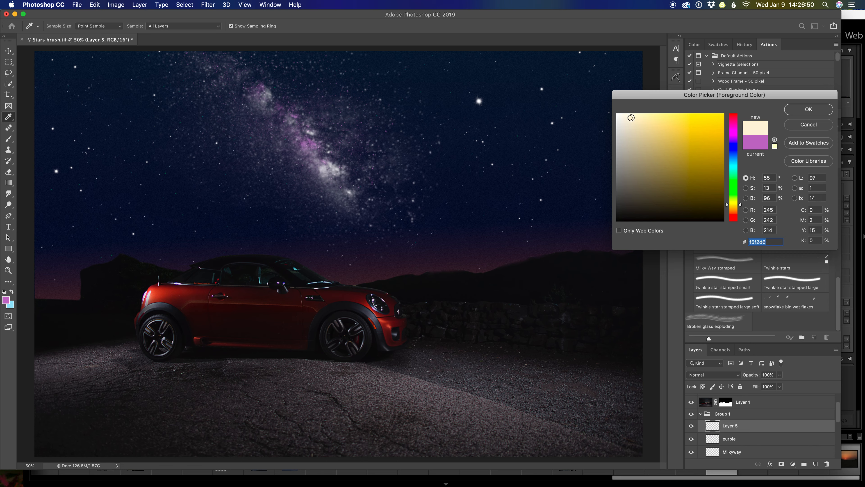
{"action": "left_click", "coordinate": [818, 108]}
Step: Stamp a cream Milky Way over the existing ones on the new Layer 5 with the brush at 2000 px
{"action": "key", "text": "b"}
{"action": "key", "text": "bracketleft"}
{"action": "key", "text": "bracketleft"}
{"action": "key", "text": "bracketleft"}
{"action": "key", "text": "bracketleft"}
{"action": "key", "text": "bracketleft"}
{"action": "key", "text": "bracketleft"}
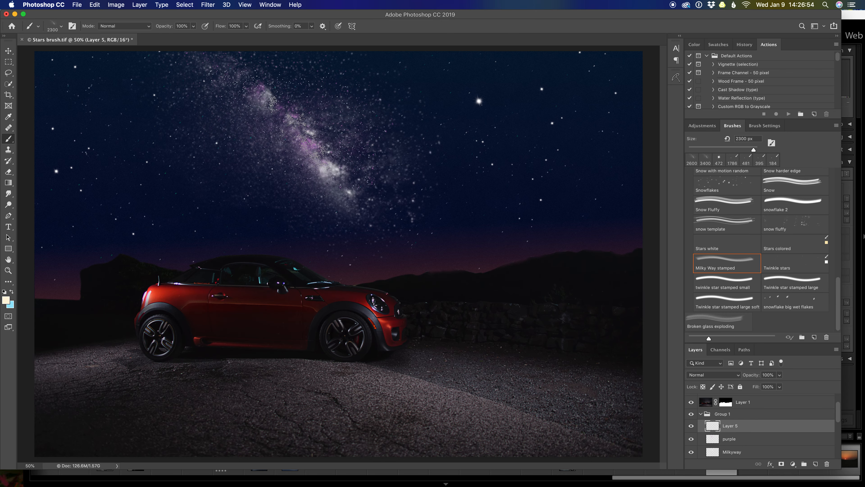
{"action": "left_click", "coordinate": [283, 109]}
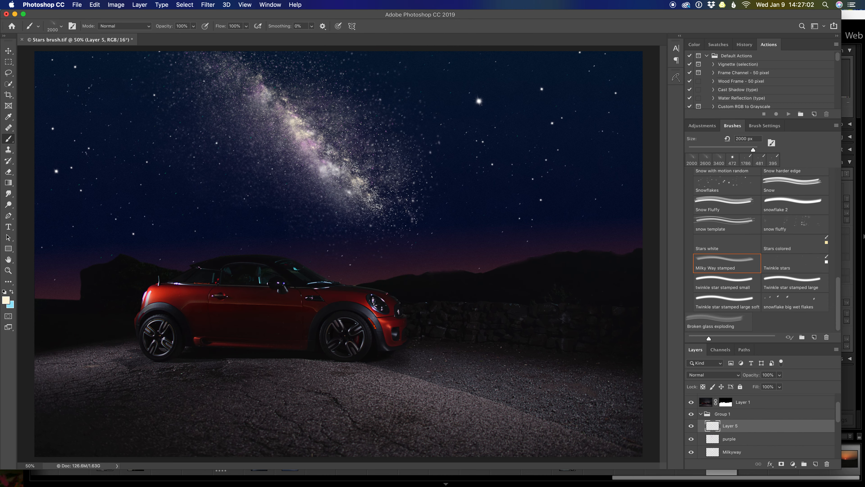
Step: Soften the cream Milky Way on Layer 5 with a light Gaussian Blur, using a radius below 3.0 pixels
{"action": "left_click", "coordinate": [208, 5]}
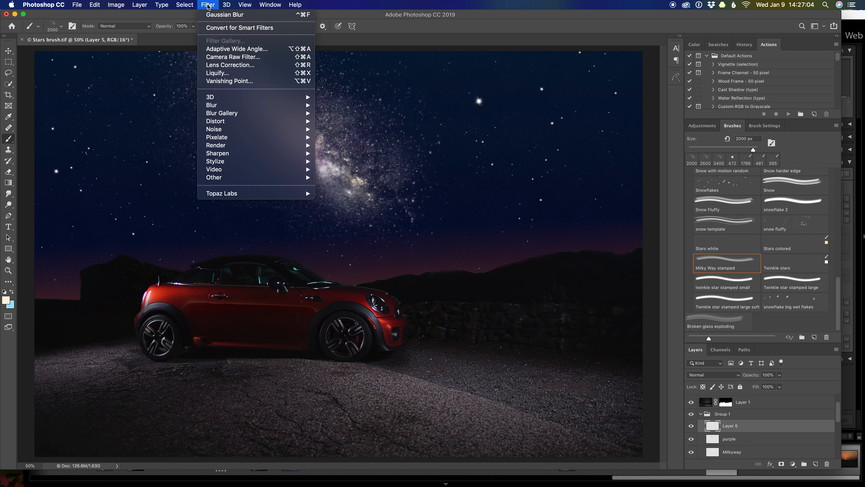
{"action": "mouse_move", "coordinate": [246, 105]}
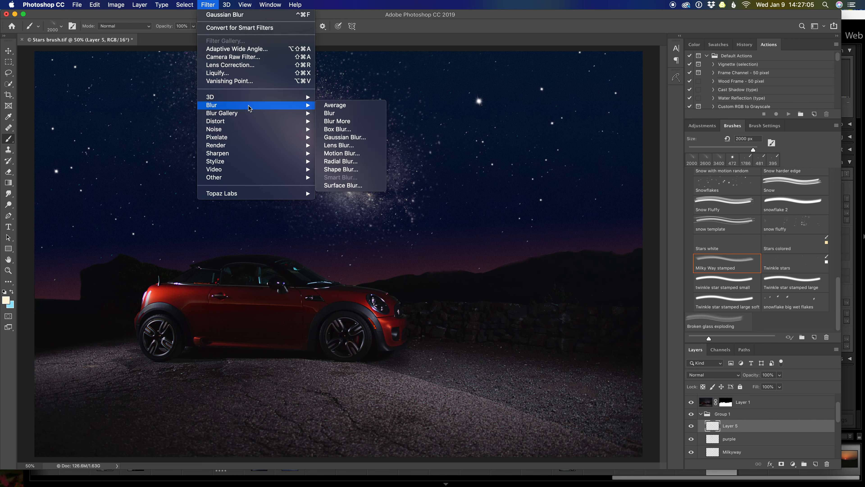
{"action": "left_click", "coordinate": [351, 137]}
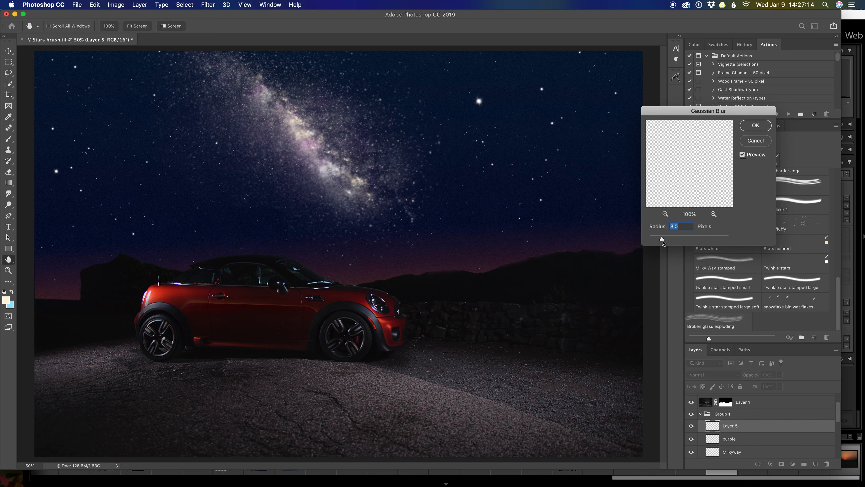
{"action": "left_click_drag", "start_coordinate": [663, 240], "coordinate": [662, 240]}
{"action": "left_click_drag", "start_coordinate": [661, 240], "coordinate": [660, 240]}
{"action": "key", "text": "Return"}
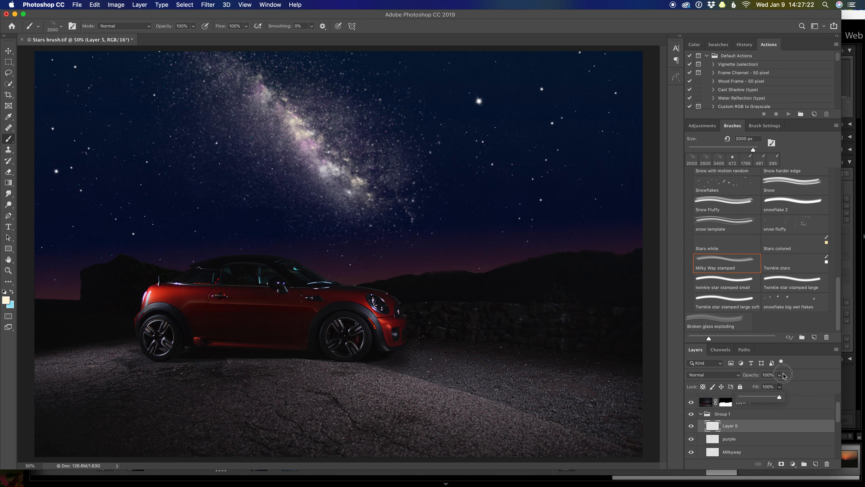
Step: Lower the opacity of Layer 5 to 76% and compare the sky with the layer hidden and shown
{"action": "mouse_move", "coordinate": [780, 375]}
{"action": "left_mouse_down"}
{"action": "mouse_move", "coordinate": [782, 386]}
{"action": "mouse_move", "coordinate": [767, 384]}
{"action": "left_mouse_up"}
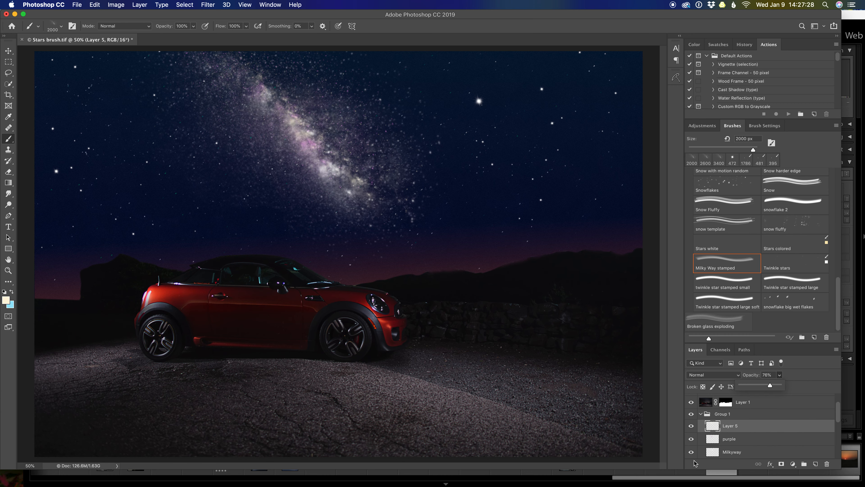
{"action": "left_click", "coordinate": [690, 427]}
{"action": "left_click", "coordinate": [690, 427]}
{"action": "left_click", "coordinate": [690, 426]}
Step: Set the foreground color to a stronger yellow, #f3ea84, and add a new layer above Layer 5
{"action": "left_click", "coordinate": [6, 301]}
{"action": "left_click", "coordinate": [665, 118]}
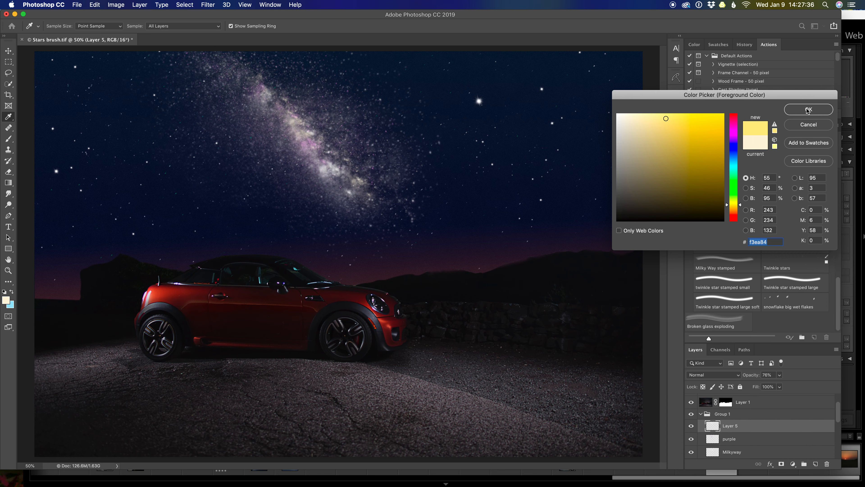
{"action": "left_click", "coordinate": [809, 110]}
{"action": "left_click", "coordinate": [815, 463]}
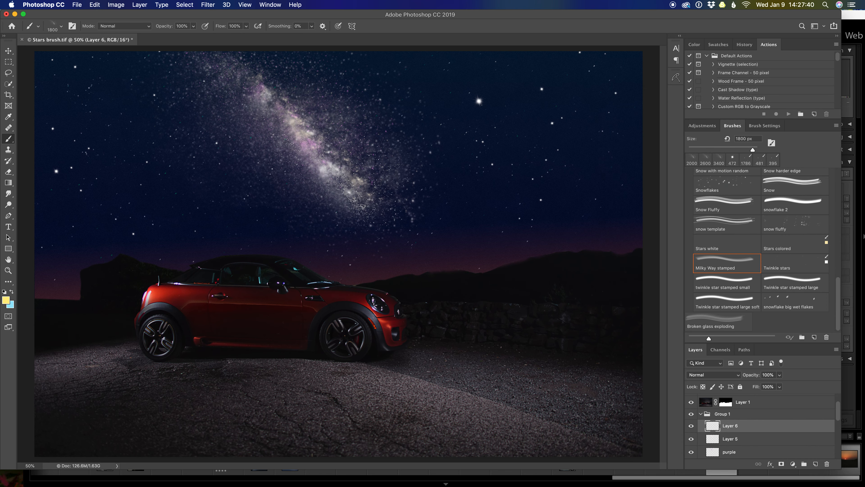
Step: Stamp a yellow Milky Way over the core on Layer 6 with the brush at 1500 px and set the layer to Overlay blending
{"action": "key", "text": "bracketleft"}
{"action": "key", "text": "bracketleft"}
{"action": "key", "text": "bracketleft"}
{"action": "key", "text": "bracketleft"}
{"action": "key", "text": "bracketleft"}
{"action": "left_click", "coordinate": [316, 149]}
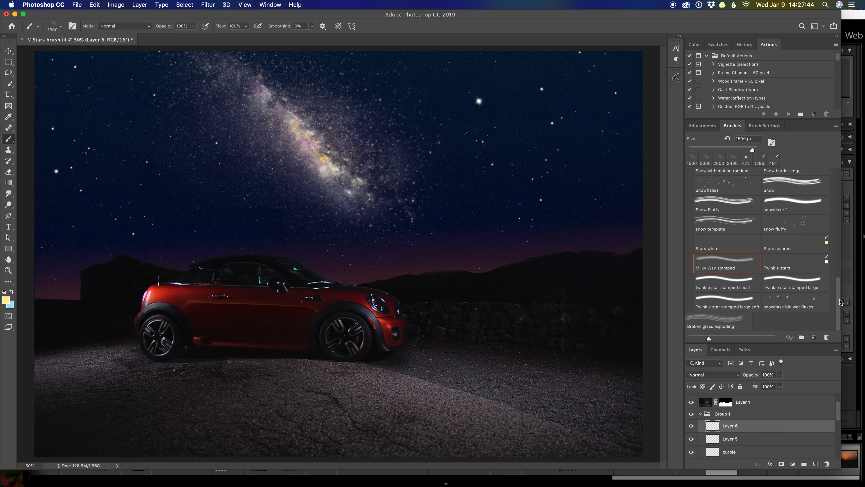
{"action": "left_click", "coordinate": [744, 377]}
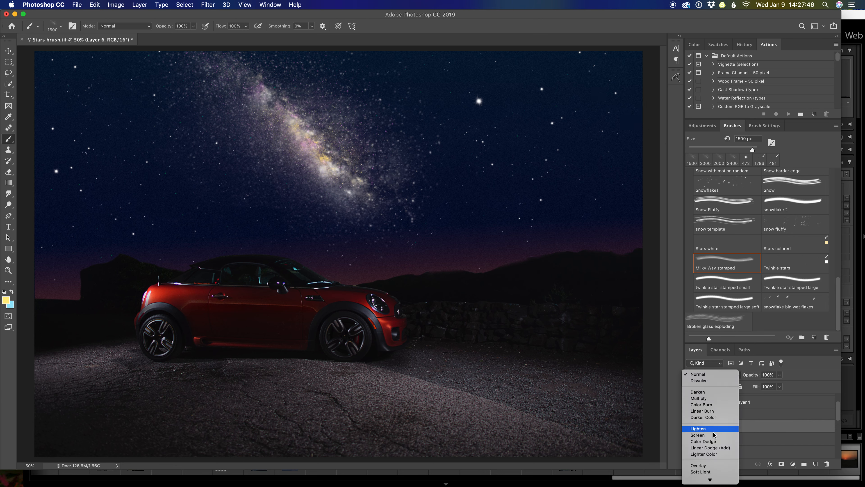
{"action": "left_click", "coordinate": [717, 466]}
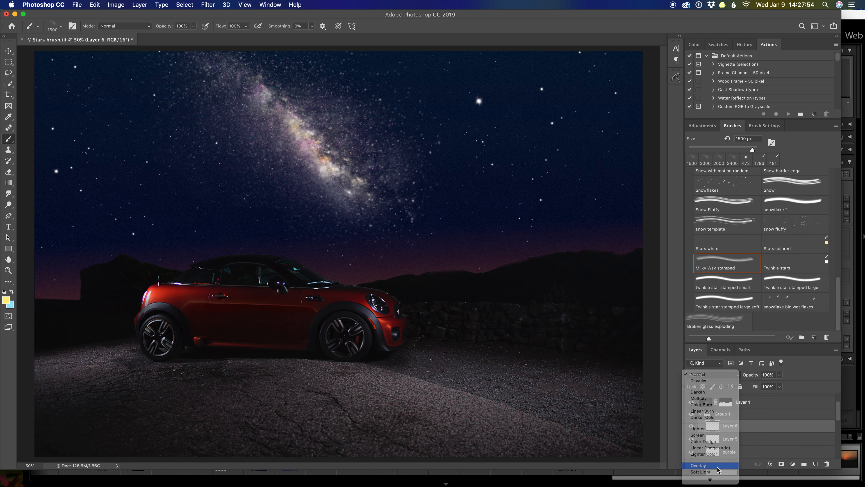
Step: Soften the yellow Milky Way on Layer 6 with a light Gaussian Blur, using a radius below 2.5 pixels
{"action": "left_click", "coordinate": [209, 7]}
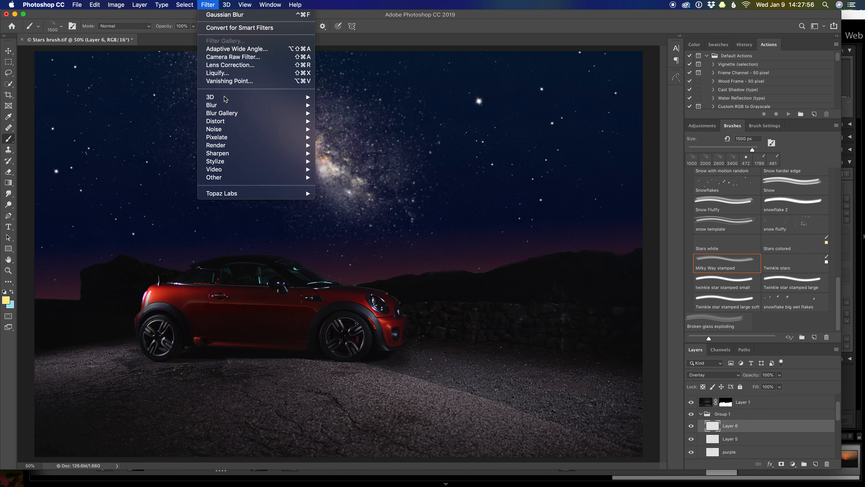
{"action": "mouse_move", "coordinate": [290, 105]}
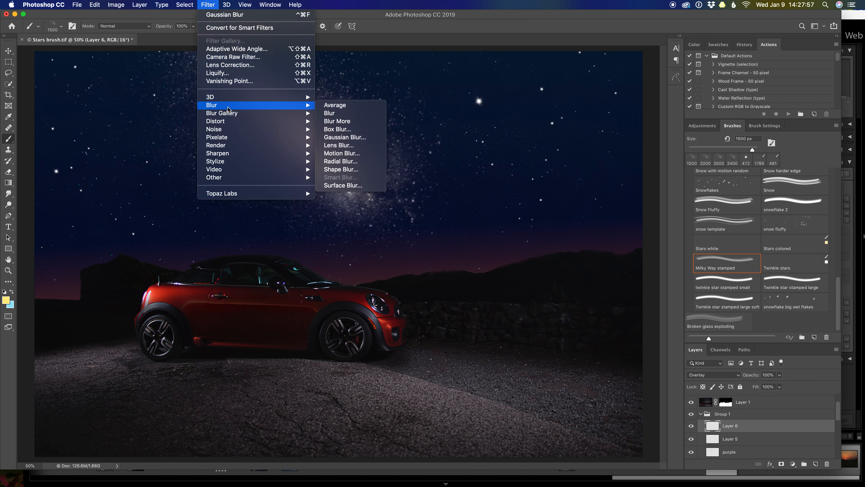
{"action": "left_click", "coordinate": [360, 137]}
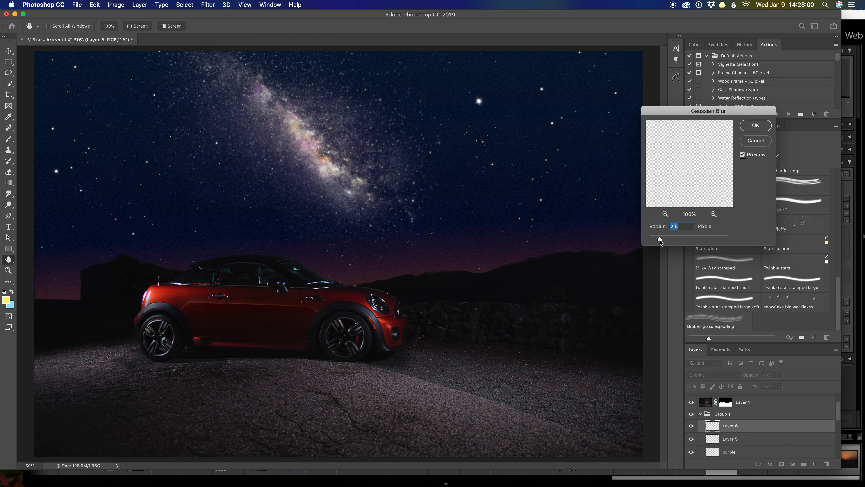
{"action": "left_click_drag", "start_coordinate": [660, 239], "coordinate": [657, 240]}
{"action": "left_click", "coordinate": [756, 126]}
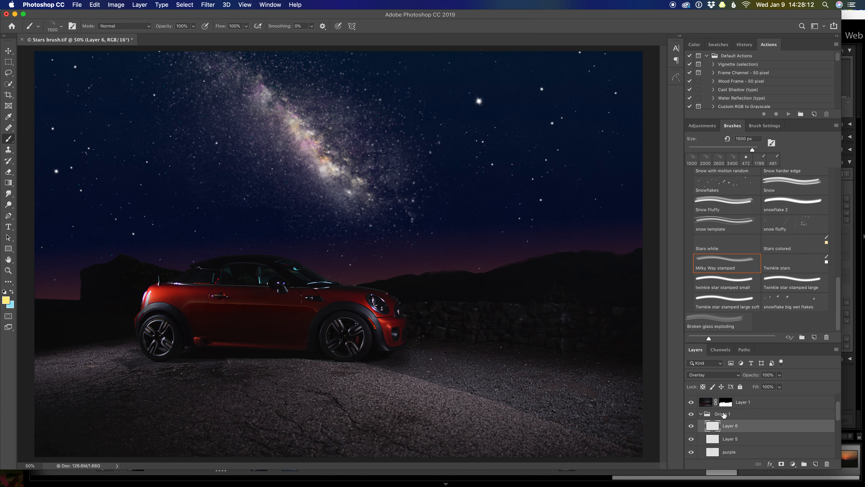
Step: Compare the sky with Group 1 hidden and shown, then collapse the group and lower its opacity to 77%
{"action": "left_click", "coordinate": [692, 414]}
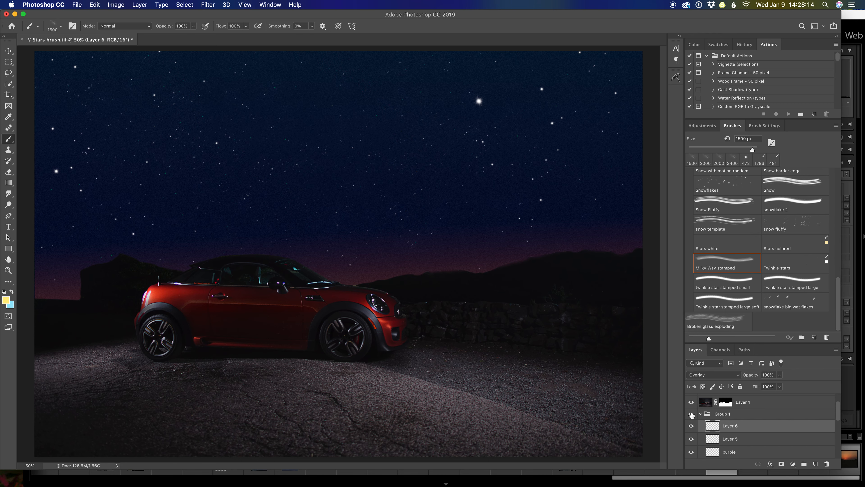
{"action": "left_click", "coordinate": [692, 414]}
{"action": "left_click", "coordinate": [700, 413]}
{"action": "left_click", "coordinate": [742, 414]}
{"action": "left_click", "coordinate": [779, 374]}
{"action": "left_click_drag", "start_coordinate": [780, 385], "coordinate": [772, 386]}
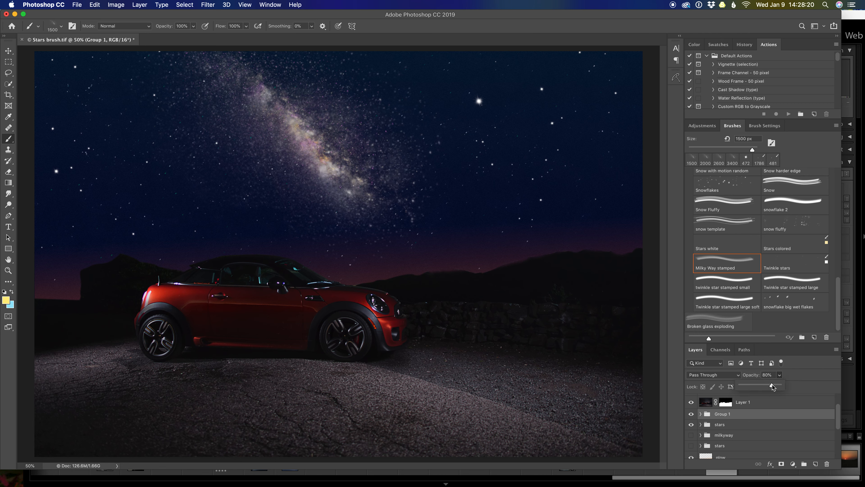
{"action": "left_click", "coordinate": [772, 384]}
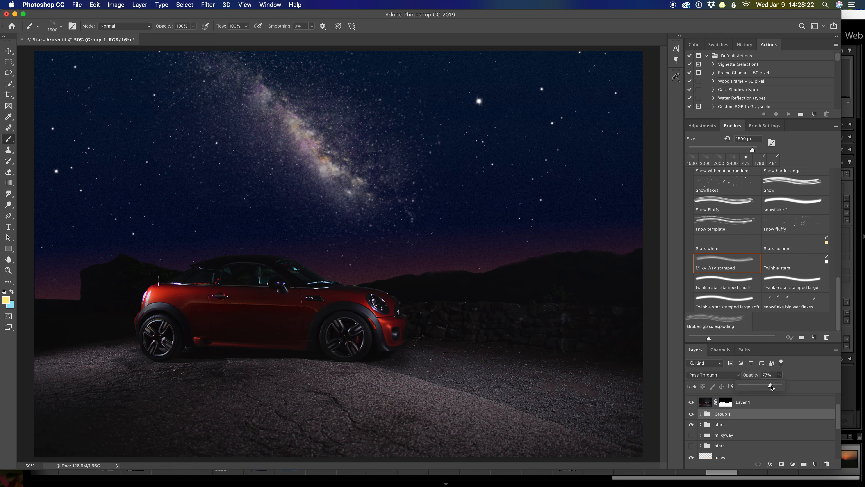